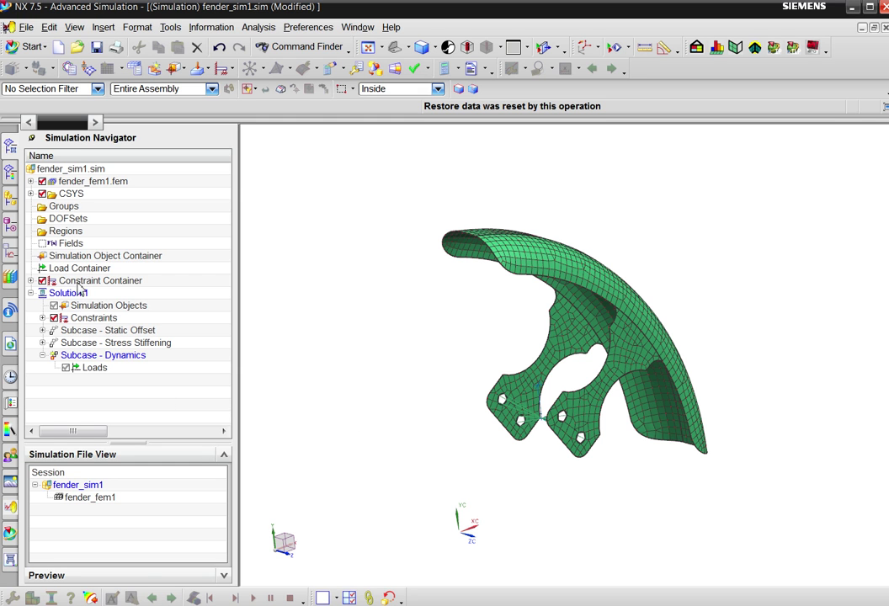
- Review the solution types offered for a new structural NX NASTRAN solution without creating one
right_click(68, 172)
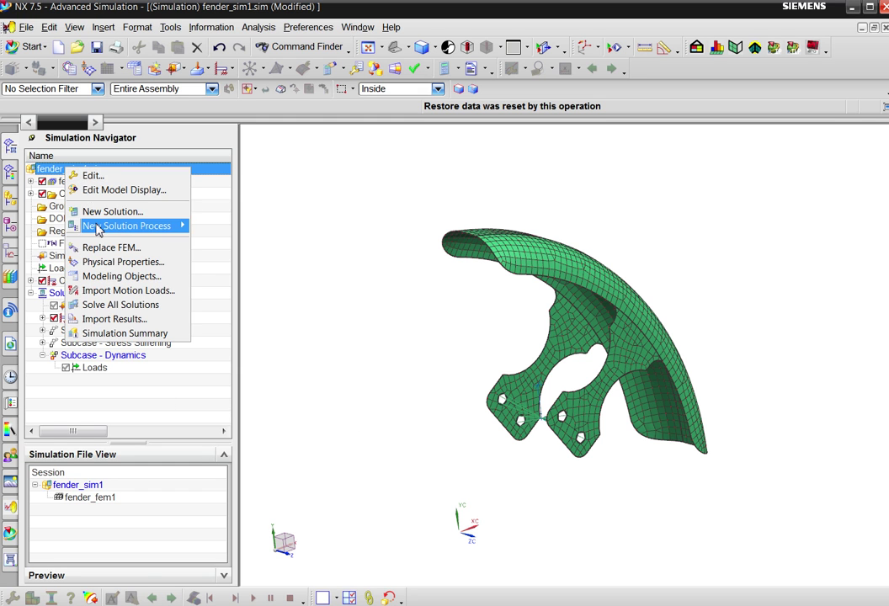
mouse_move(100, 229)
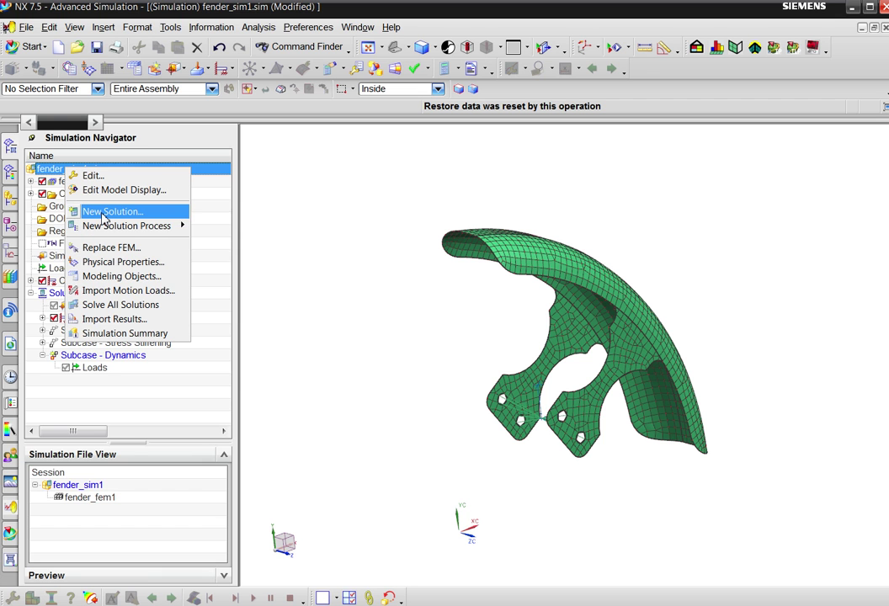
click(102, 212)
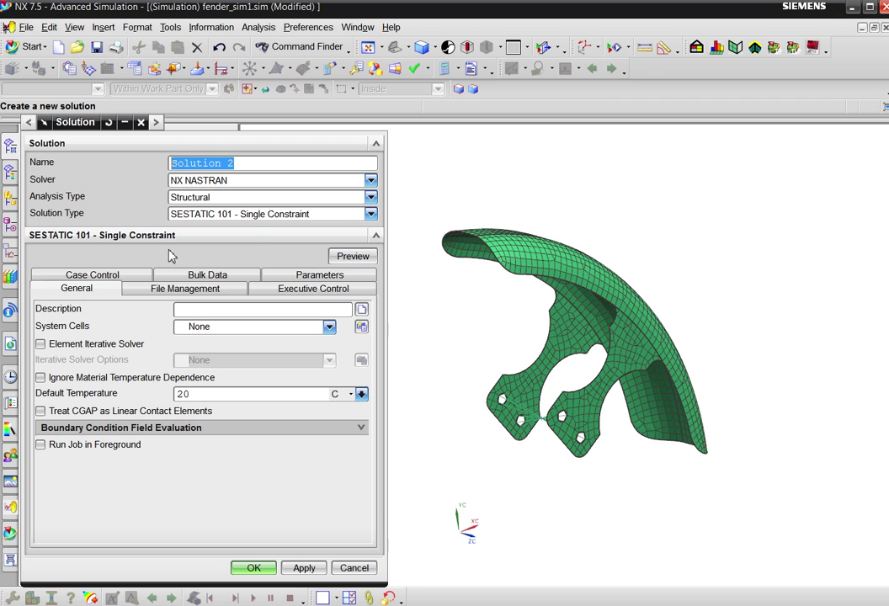
click(199, 215)
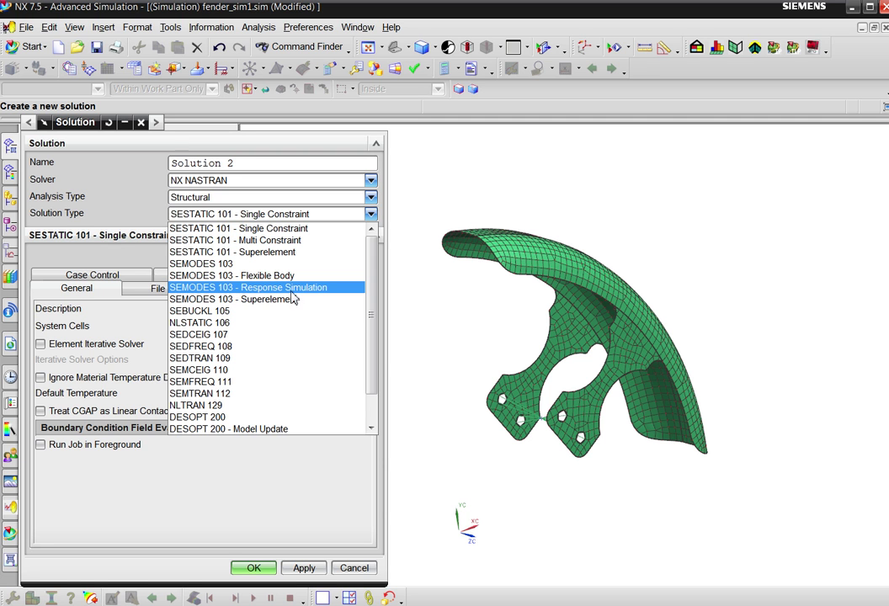
click(239, 228)
click(362, 567)
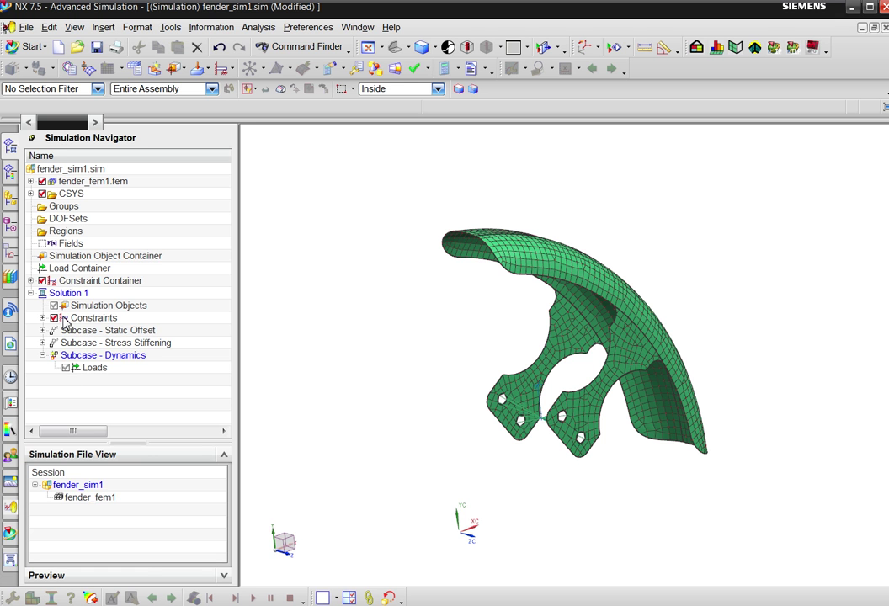
- Examine RBE2 Collector(2) of the fender FEM, the rigid elements joining the bracket mounting holes to a central node
middle_drag(252, 345, 347, 361)
scroll(550, 449, up, 3)
scroll(551, 449, up, 2)
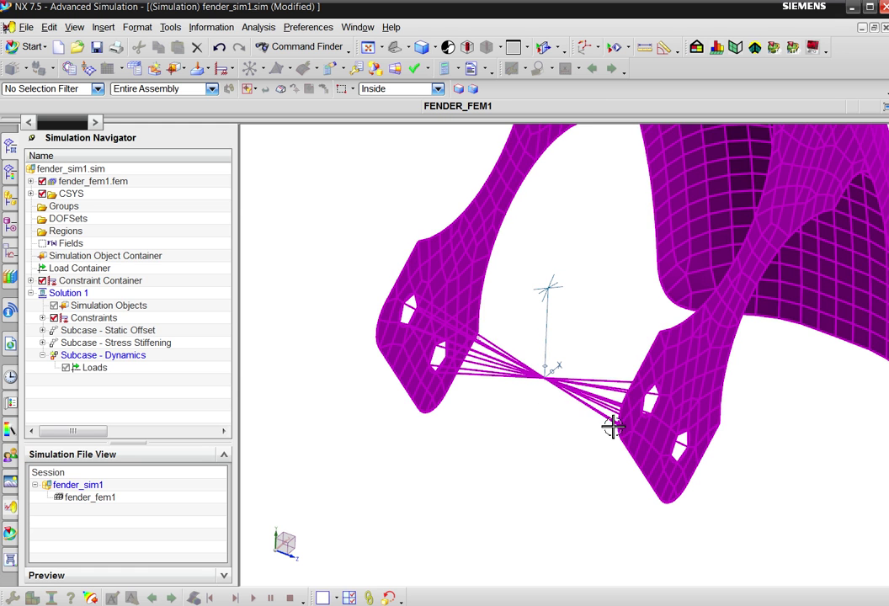
click(31, 181)
click(44, 219)
click(93, 243)
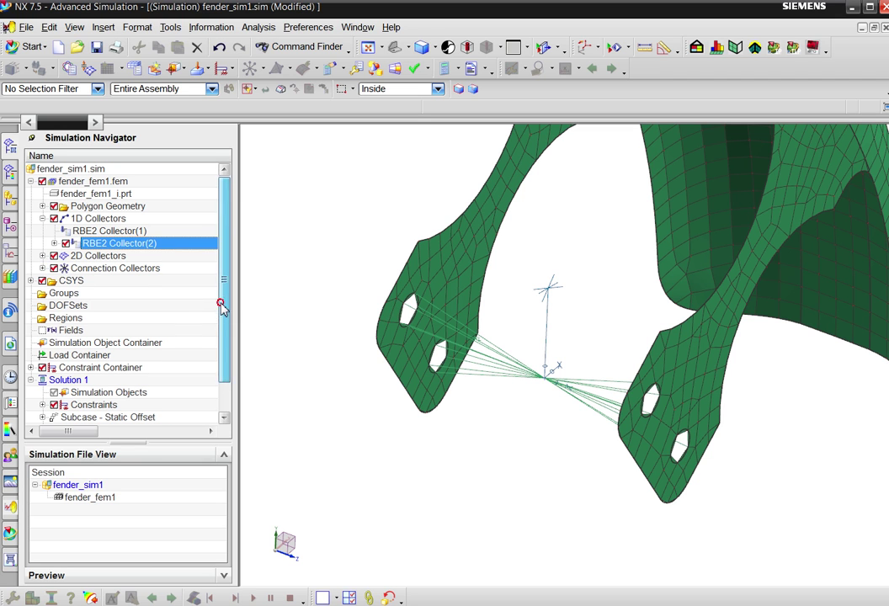
- Inspect the EnforcedMotionLocation(1) constraint of Solution 1 and the constraint types available for the model
scroll(222, 302, down, 1)
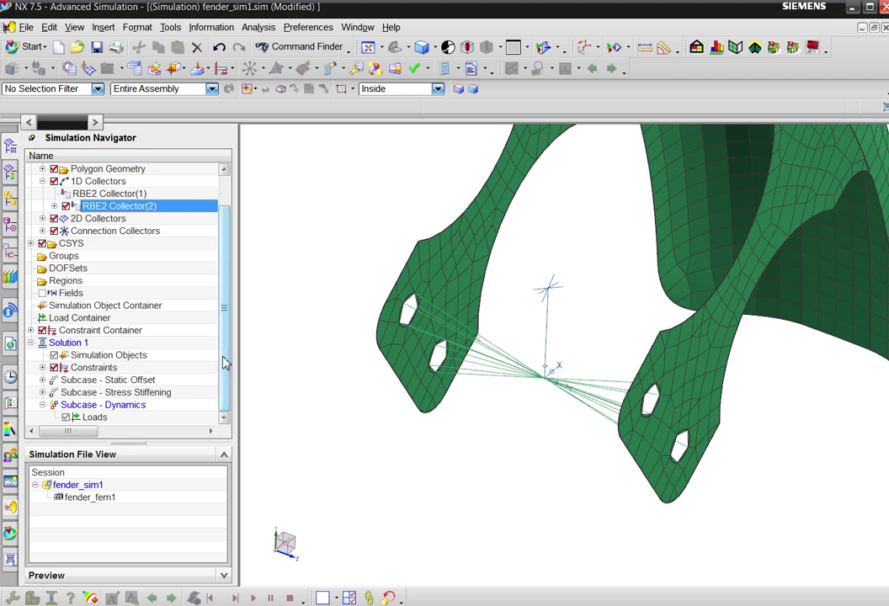
click(43, 368)
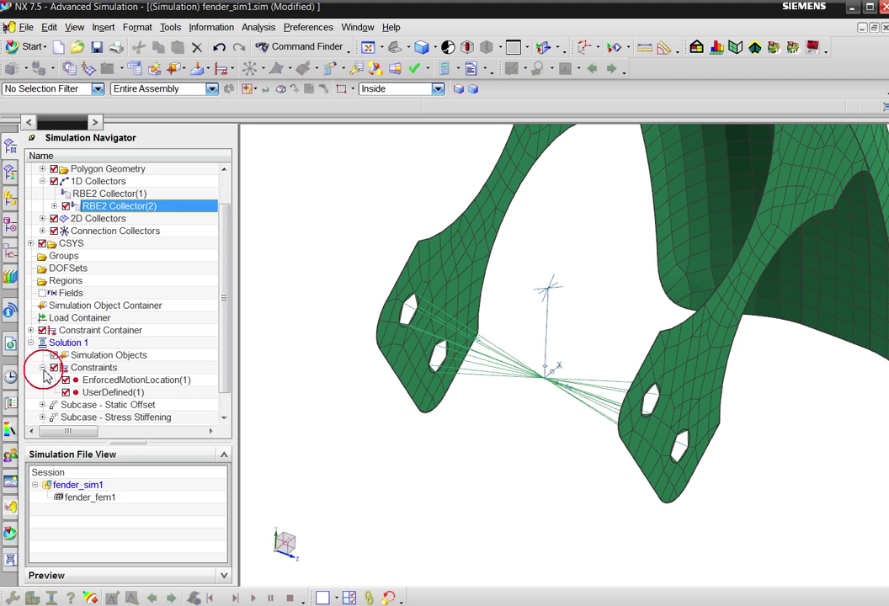
click(119, 385)
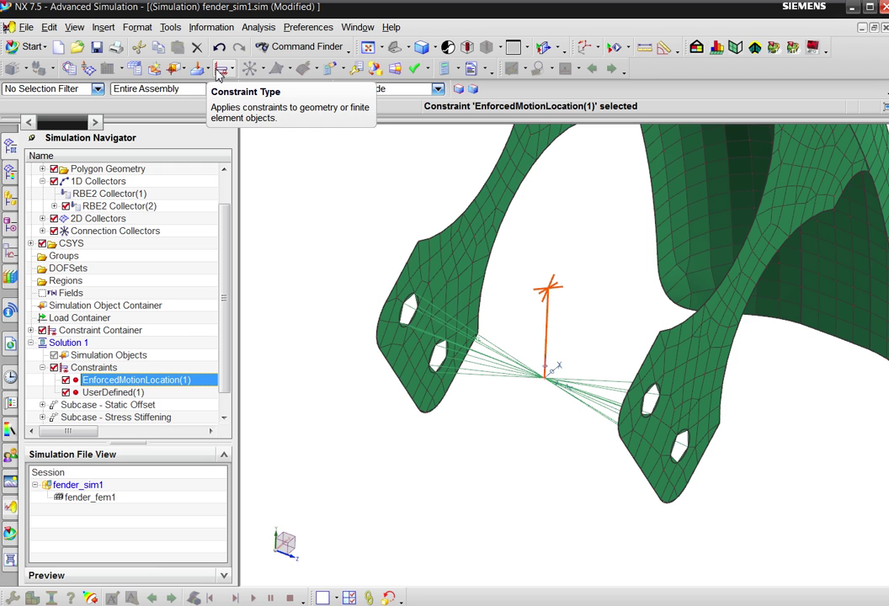
click(219, 73)
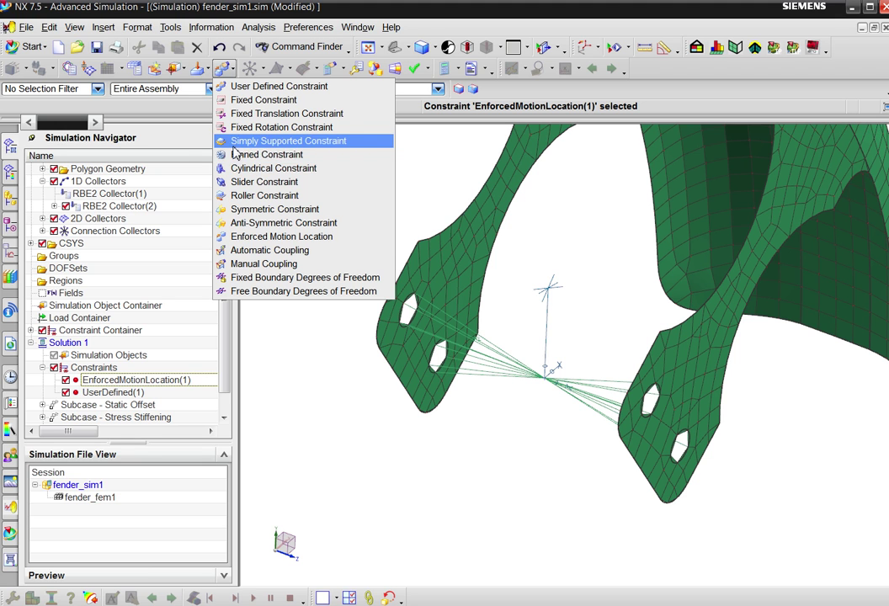
click(402, 240)
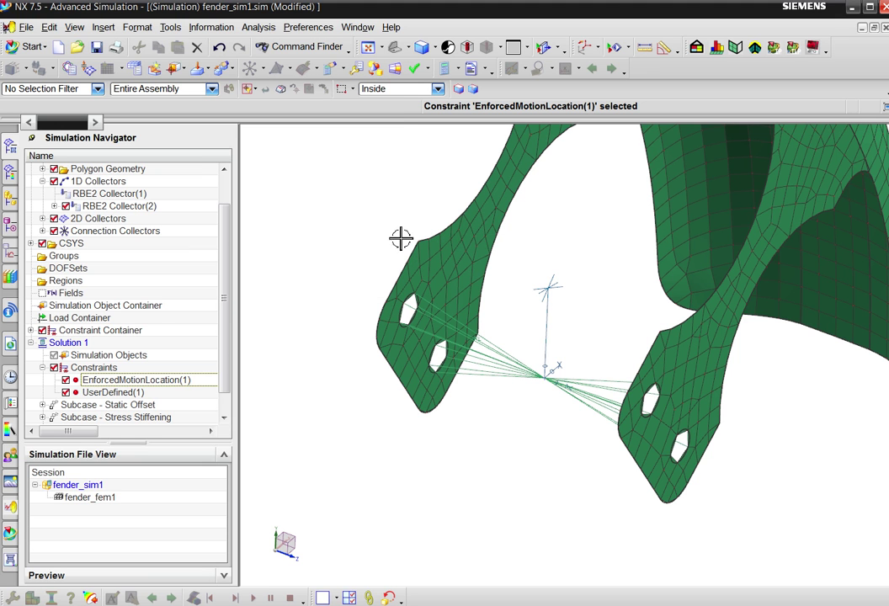
middle_drag(530, 443, 457, 298)
middle_drag(439, 354, 520, 337)
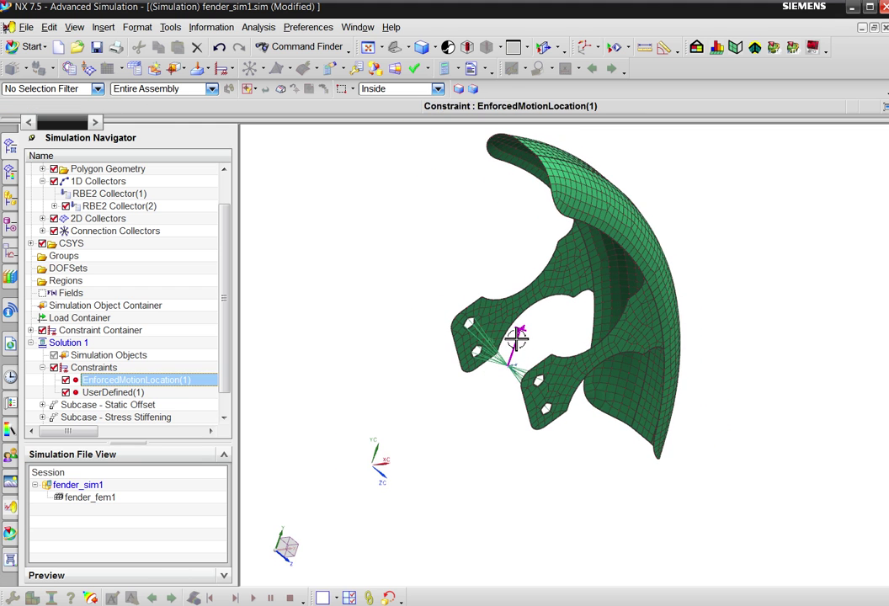
click(520, 336)
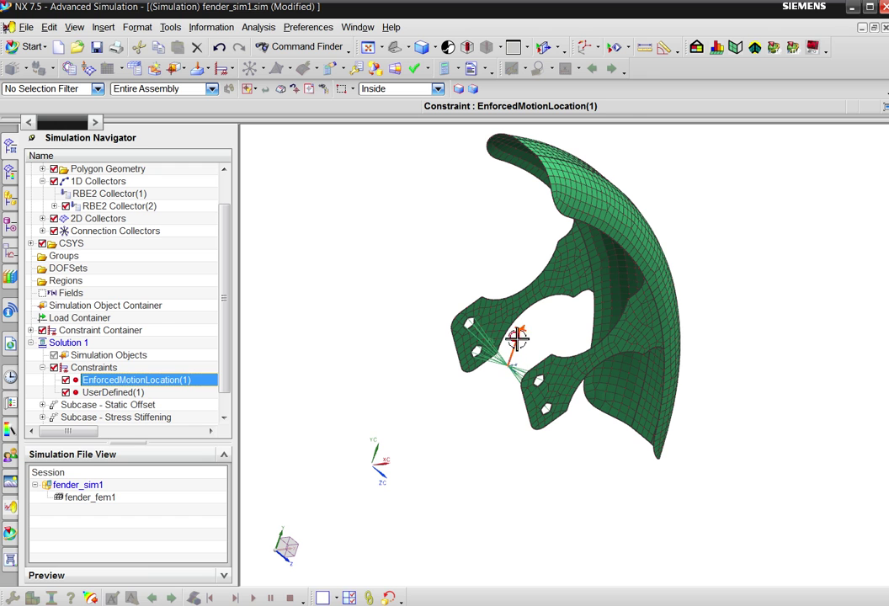
- Review the degree-of-freedom settings of the UserDefined(1) constraint without changing them
click(114, 393)
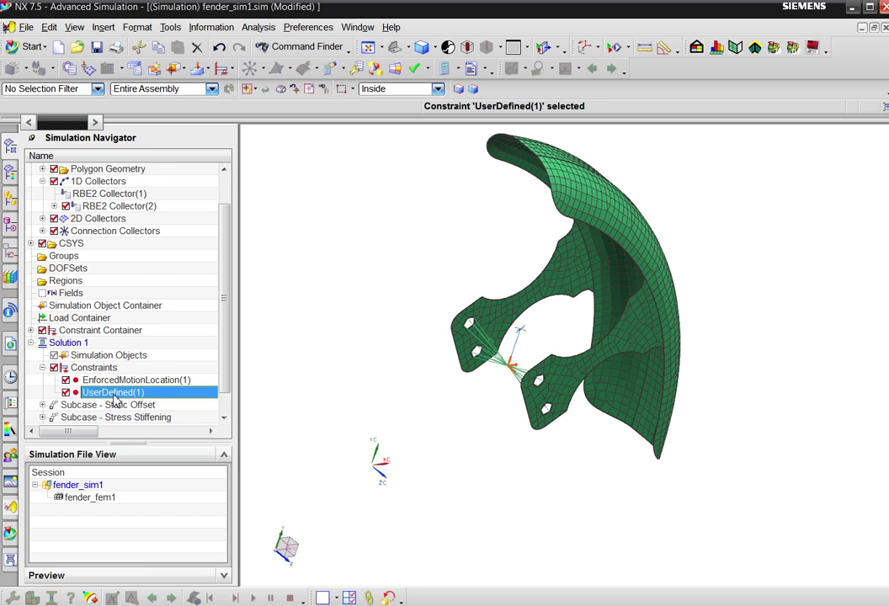
double_click(114, 395)
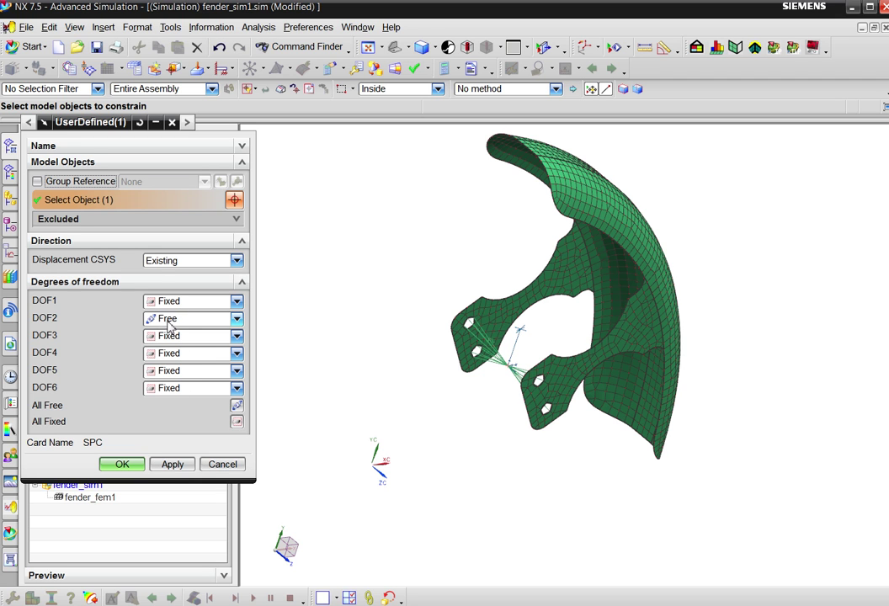
click(222, 464)
scroll(463, 380, up, 3)
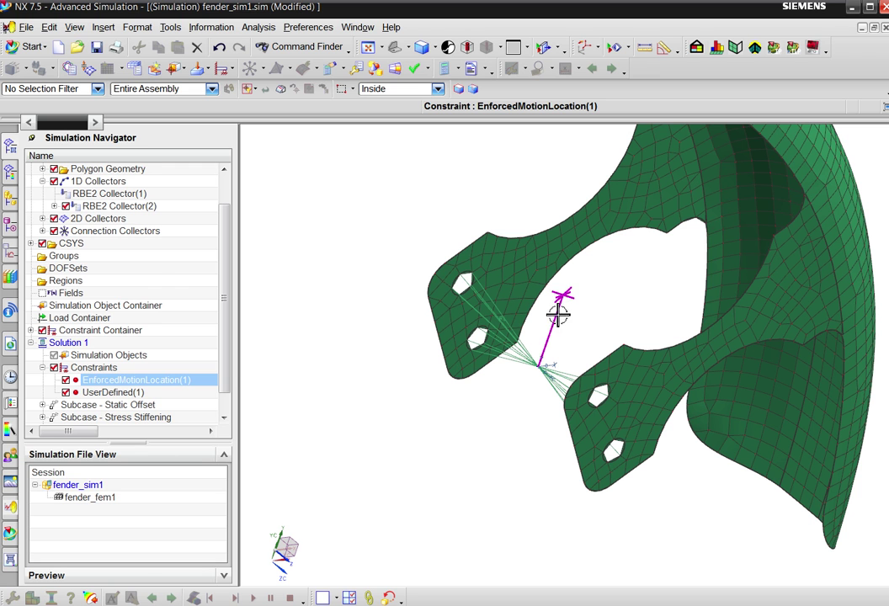
- Solve Solution 1 and close the solution and job monitors
scroll(222, 387, down, 1)
click(63, 318)
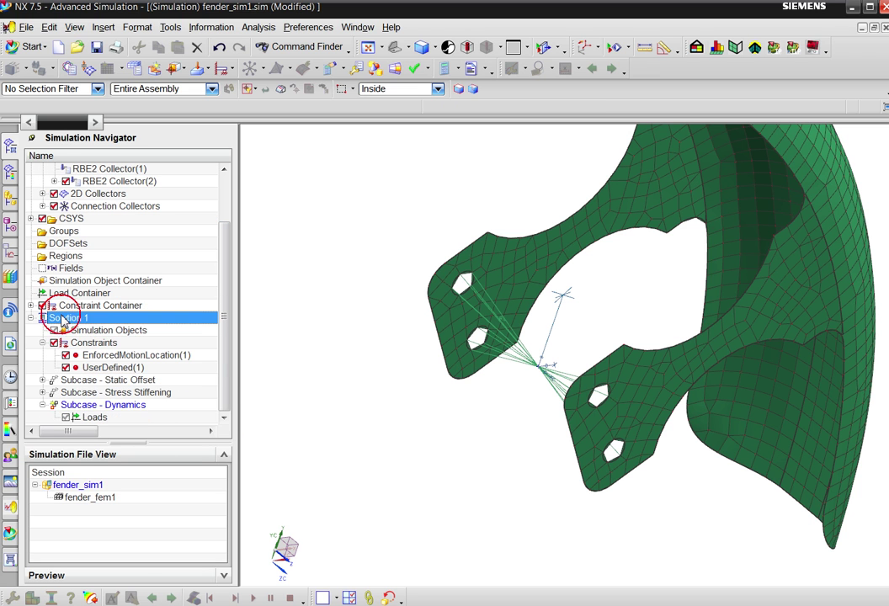
right_click(64, 320)
click(78, 468)
click(101, 228)
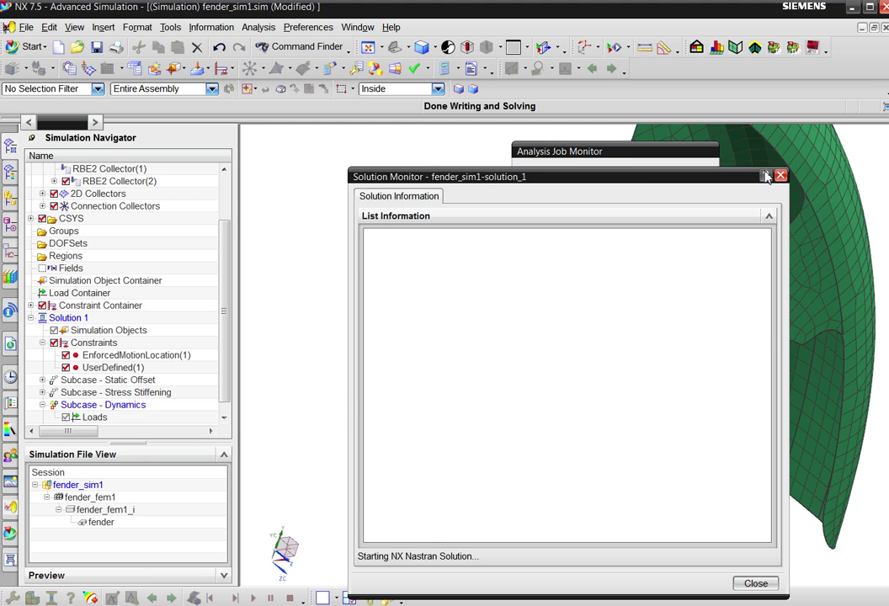
click(766, 175)
click(601, 366)
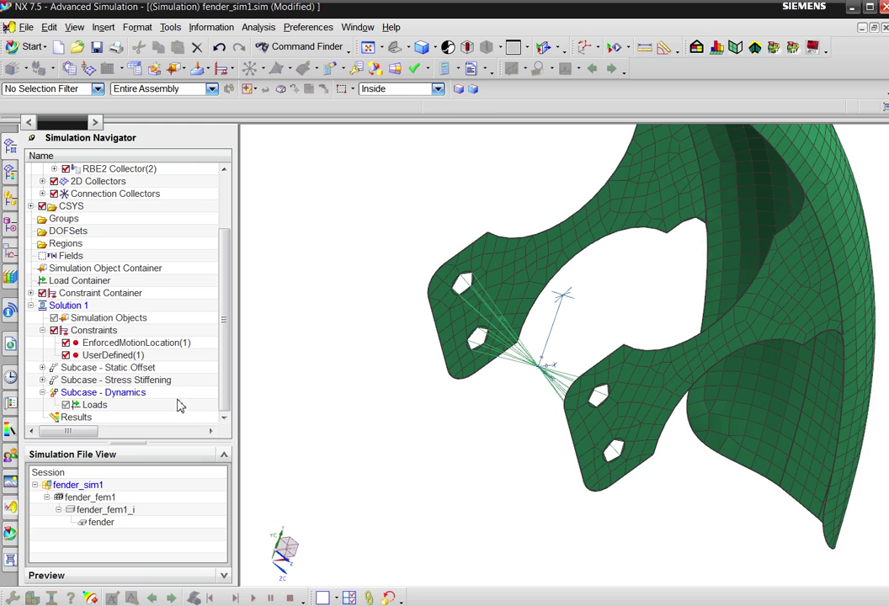
- Open the results of Solution 1 and plot the nodal displacement of Constraint Mode 1
click(75, 418)
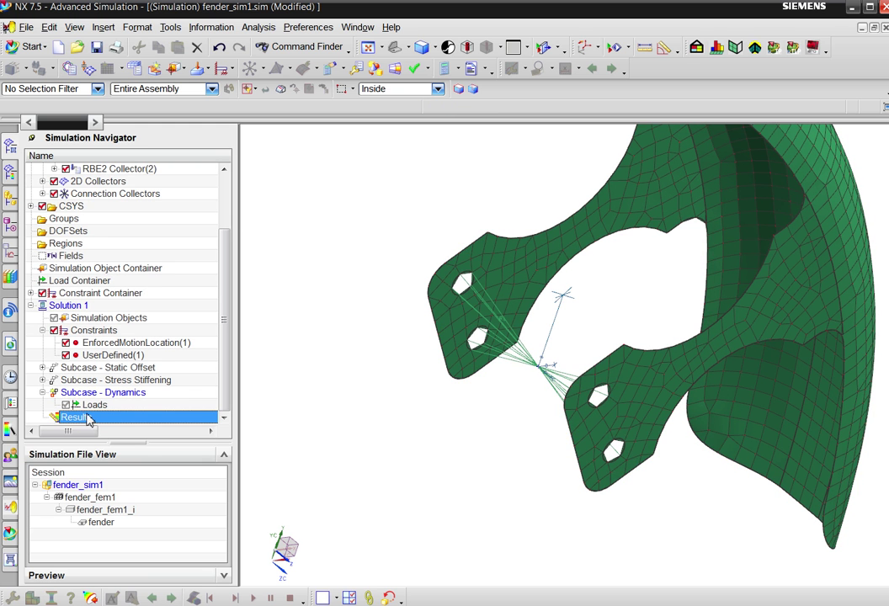
double_click(85, 419)
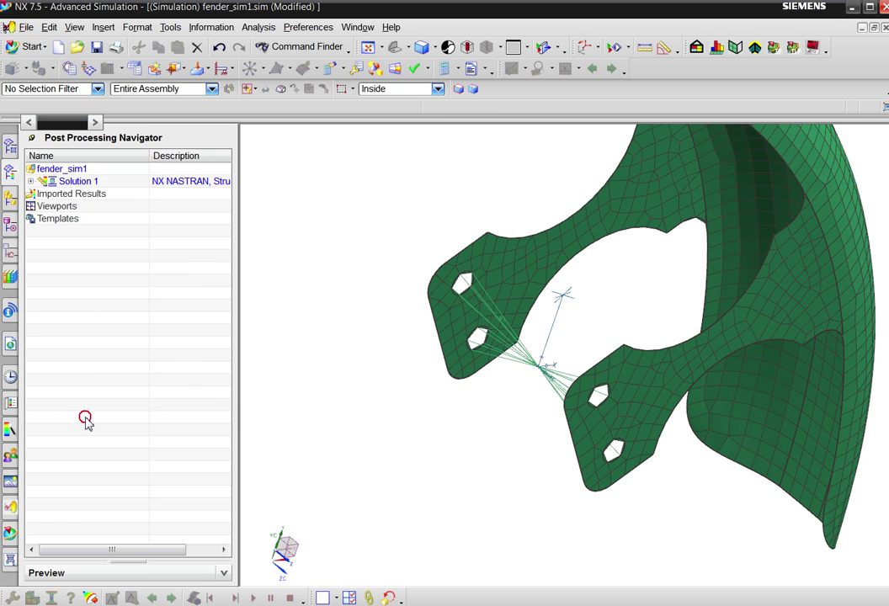
click(30, 182)
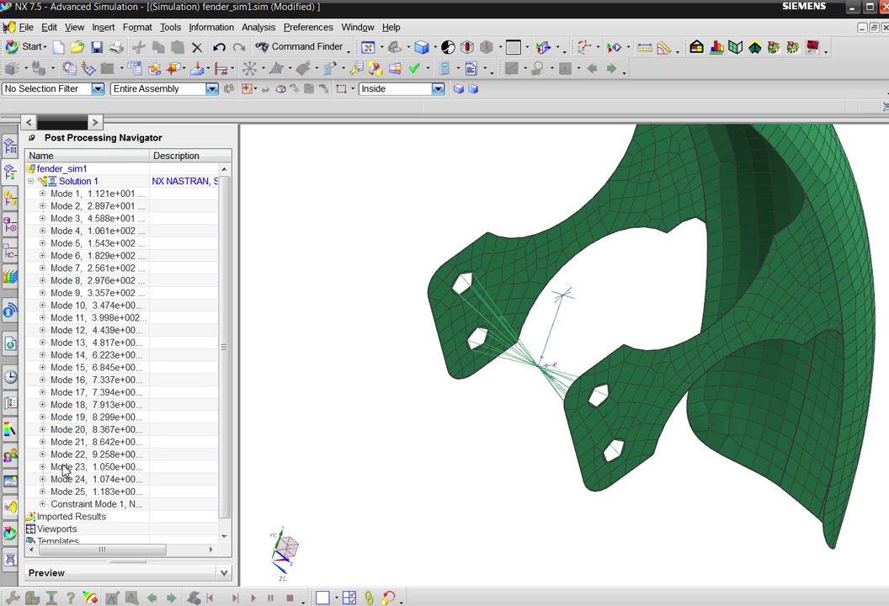
click(42, 504)
click(101, 442)
double_click(101, 443)
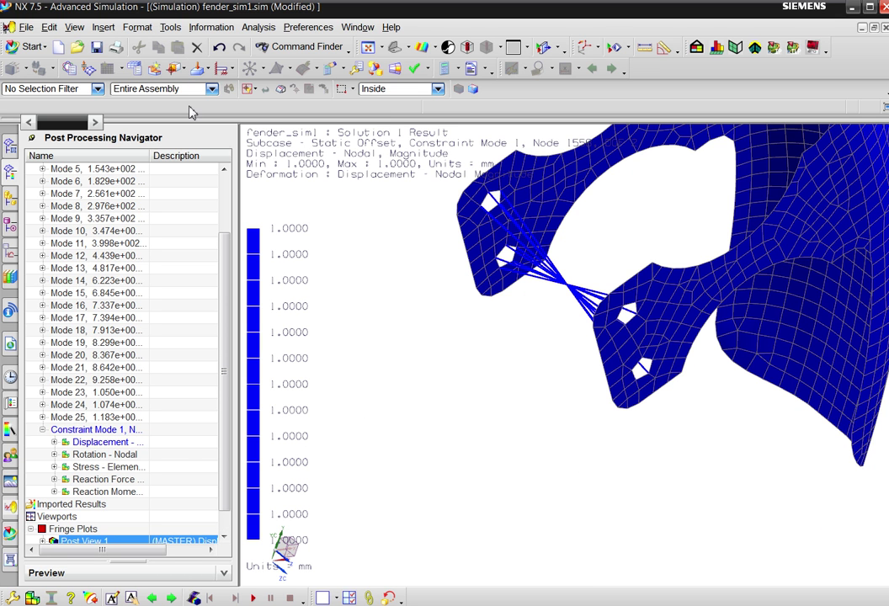
- Configure a result animation with Modal style, full cycle, 20 frames and a synchronized frame delay of 0 ms
click(193, 598)
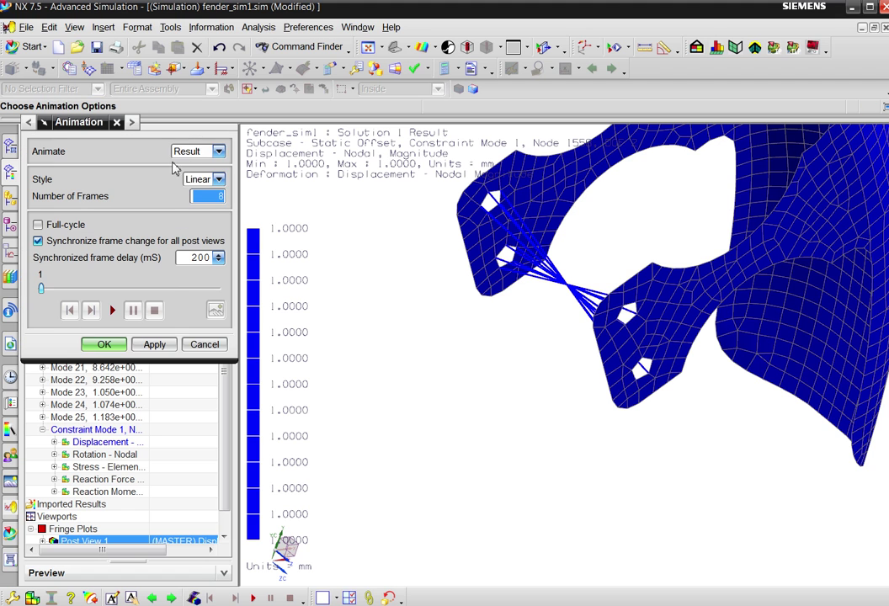
click(191, 152)
click(187, 165)
click(207, 178)
click(203, 204)
click(38, 224)
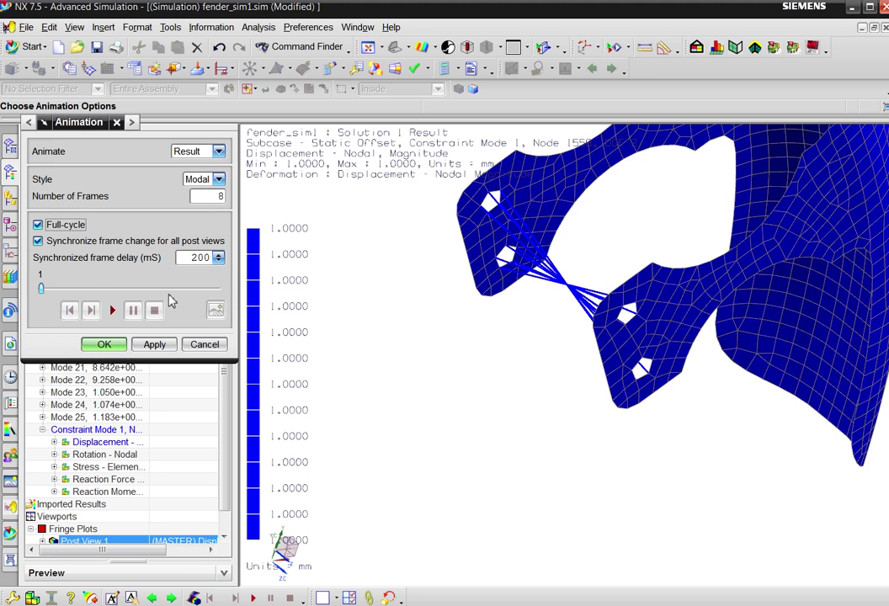
double_click(220, 195)
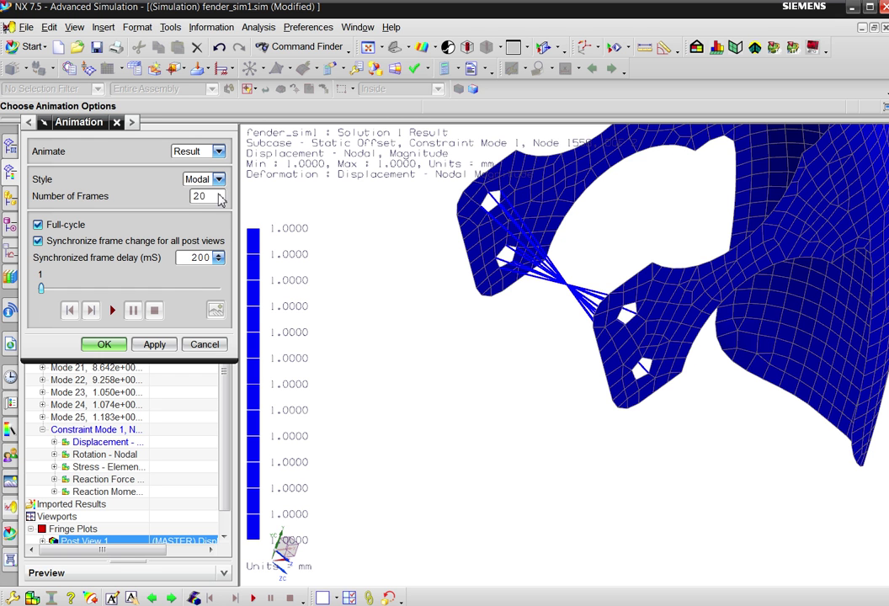
click(217, 261)
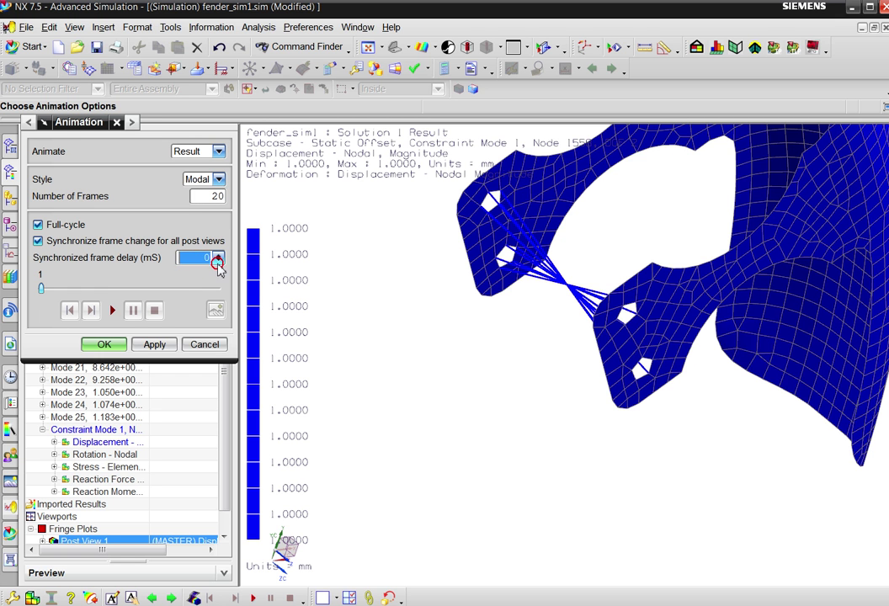
- Play the Constraint Mode 1 displacement animation, view it from the side of the fender, and accept the animation settings
click(114, 310)
middle_drag(391, 378, 411, 303)
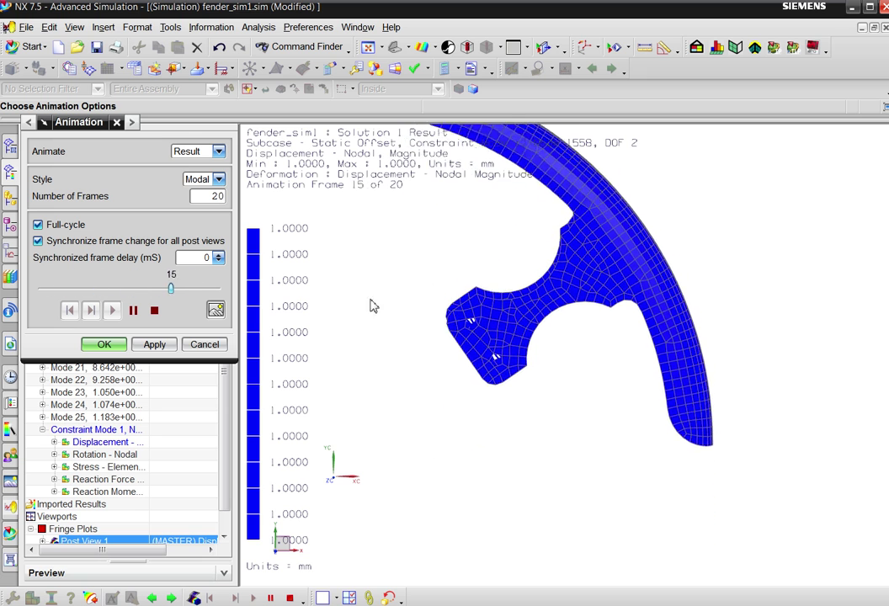
click(103, 347)
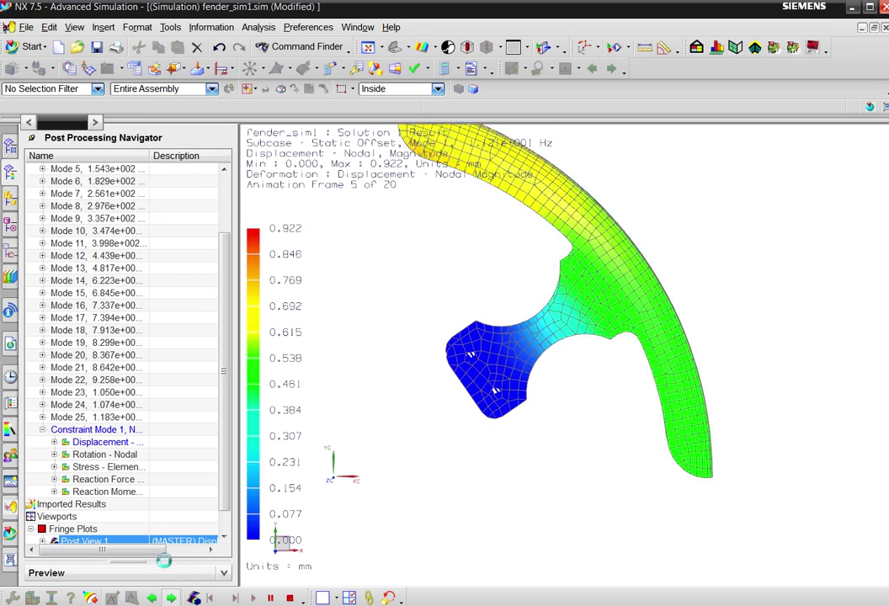
- View the fender from the side and step through the animated displacement shapes of all normal modes, starting at Mode 1
scroll(193, 253, up, 2)
middle_drag(397, 240, 327, 228)
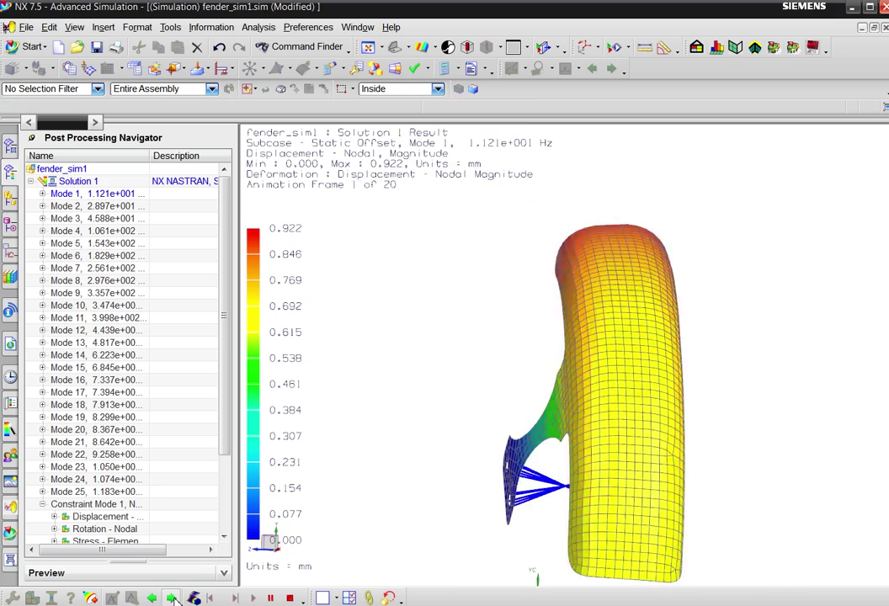
click(172, 597)
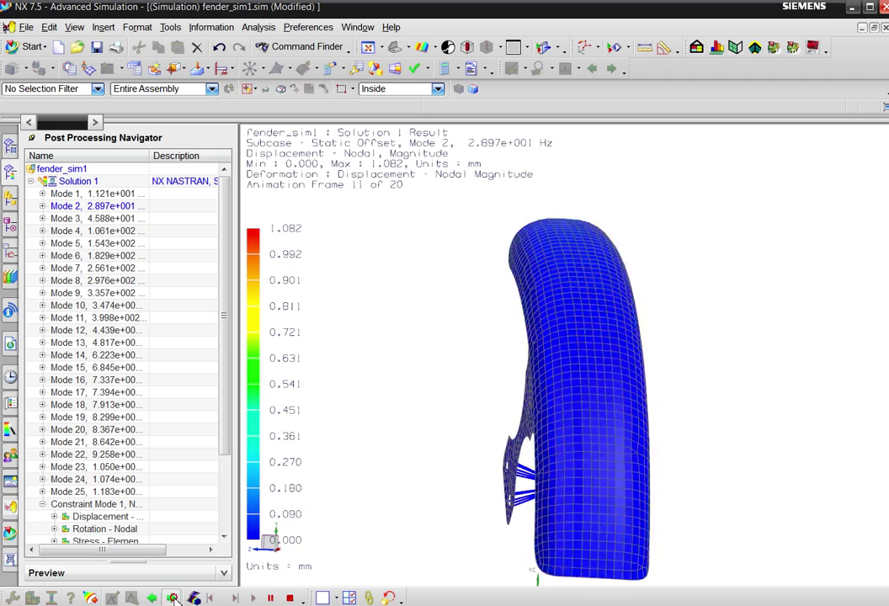
click(172, 598)
click(172, 598)
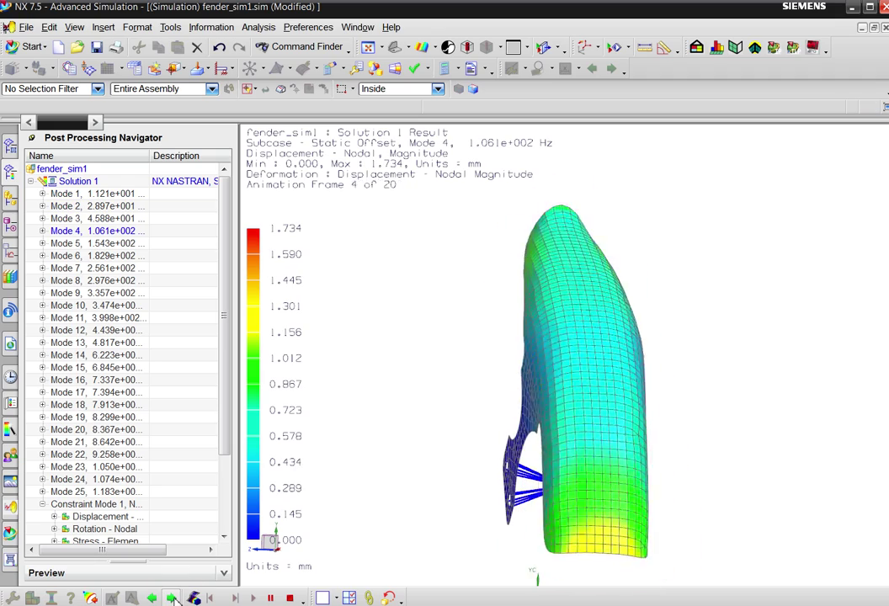
click(172, 598)
click(172, 597)
click(172, 598)
click(172, 597)
click(172, 597)
click(172, 598)
click(171, 598)
click(171, 598)
click(172, 598)
click(172, 597)
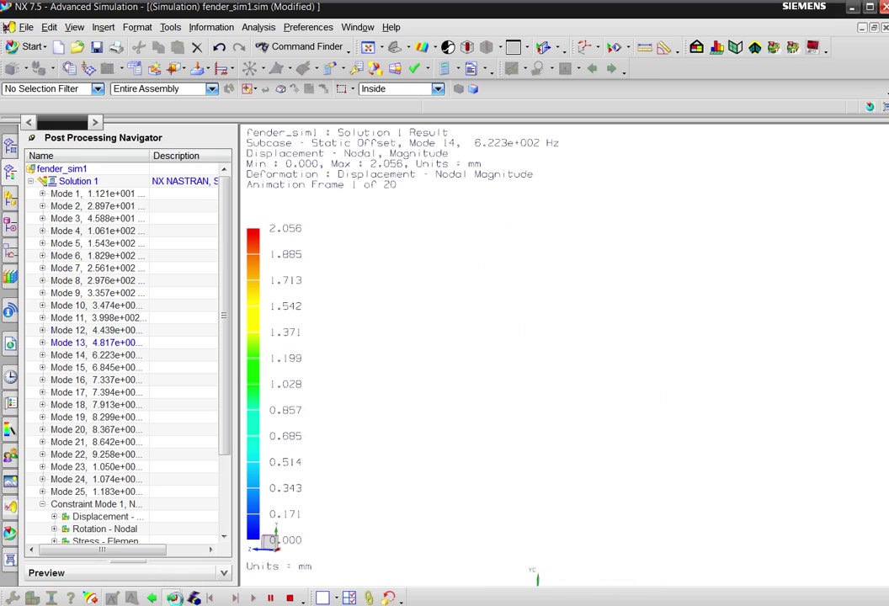
click(172, 597)
click(172, 598)
click(172, 597)
click(172, 597)
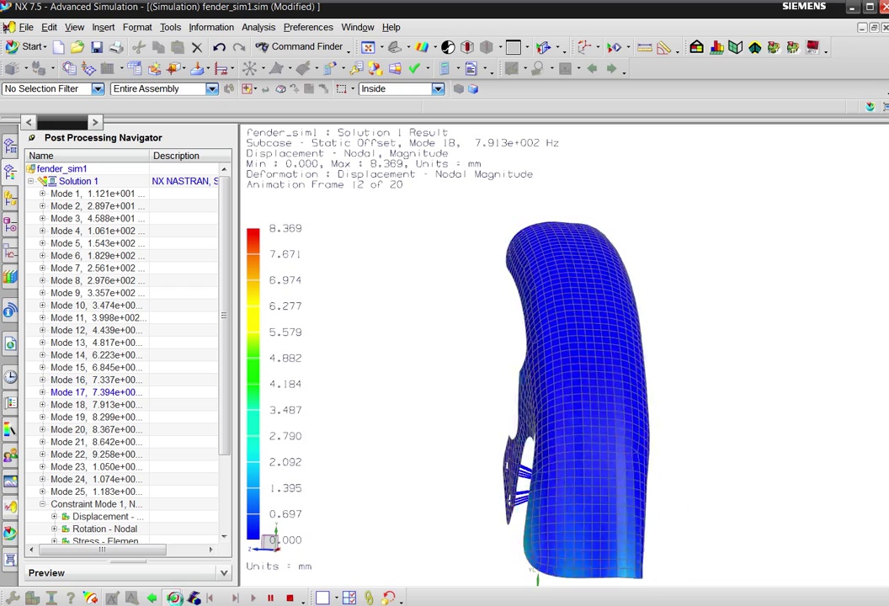
click(172, 598)
click(172, 597)
click(173, 597)
click(173, 598)
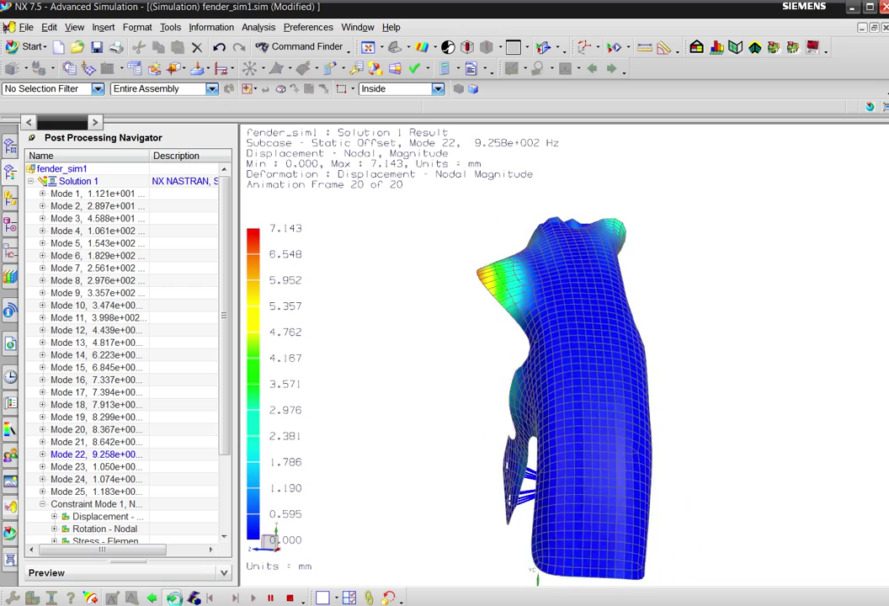
click(173, 597)
click(173, 598)
click(173, 597)
click(173, 598)
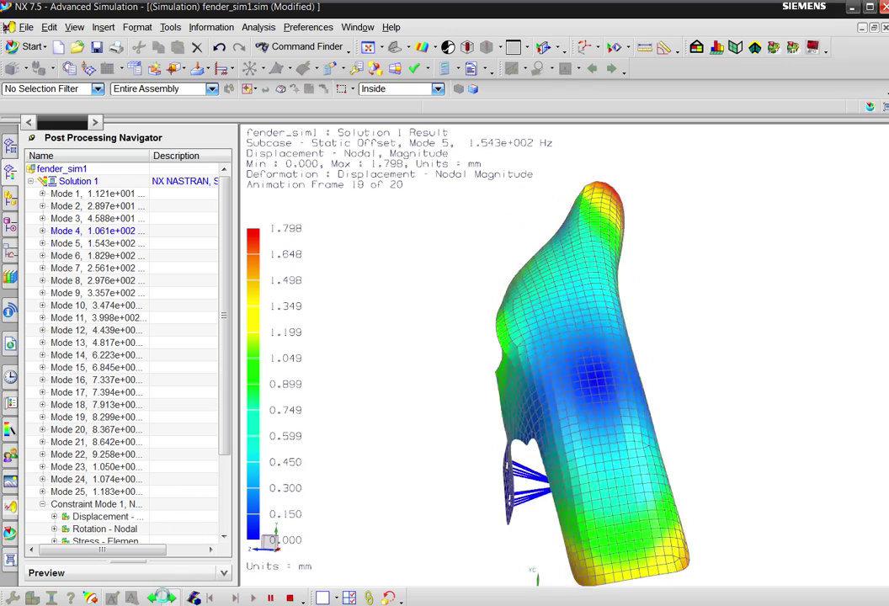
- Continue stepping through the animated modes up to Mode 21 and inspect its deformed shape from close up
click(172, 597)
click(171, 598)
click(171, 597)
click(172, 598)
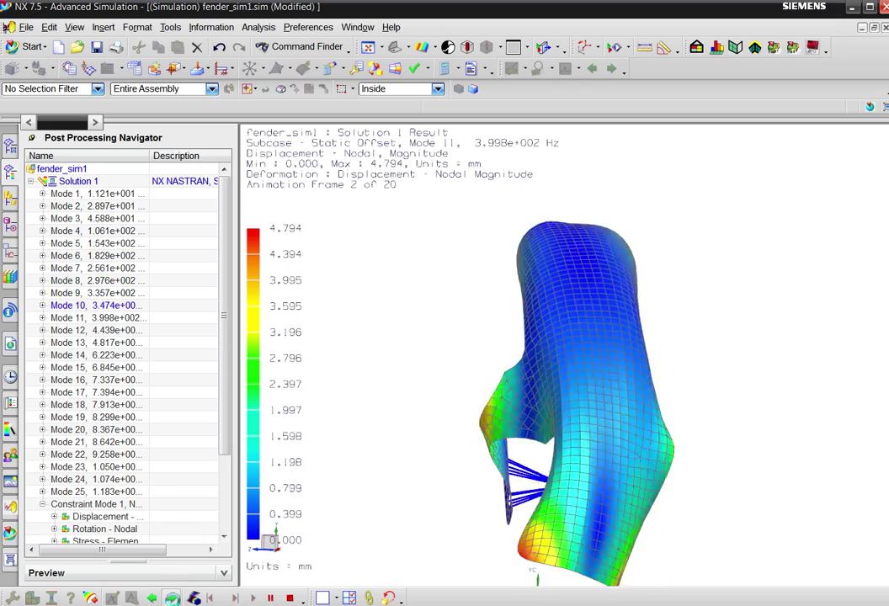
click(172, 598)
click(172, 598)
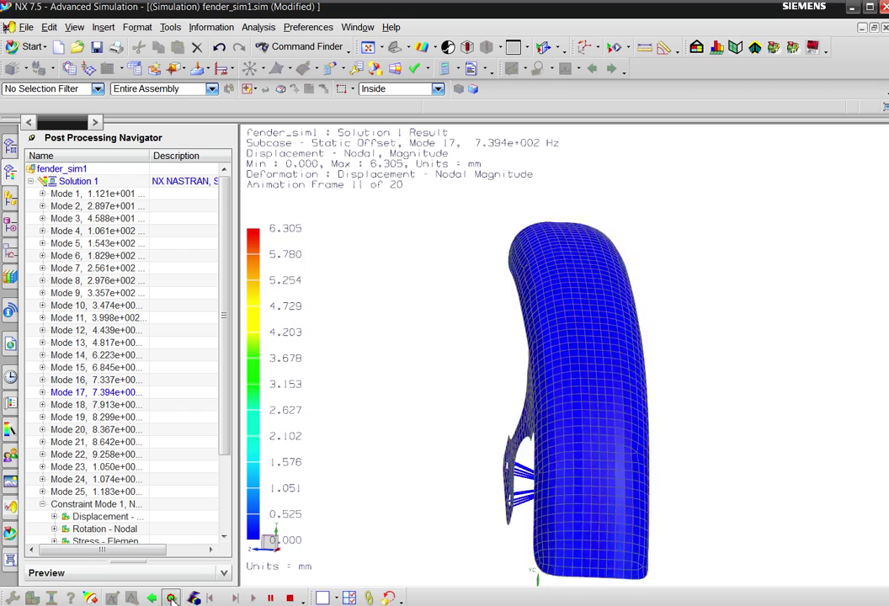
click(171, 598)
click(172, 598)
click(172, 597)
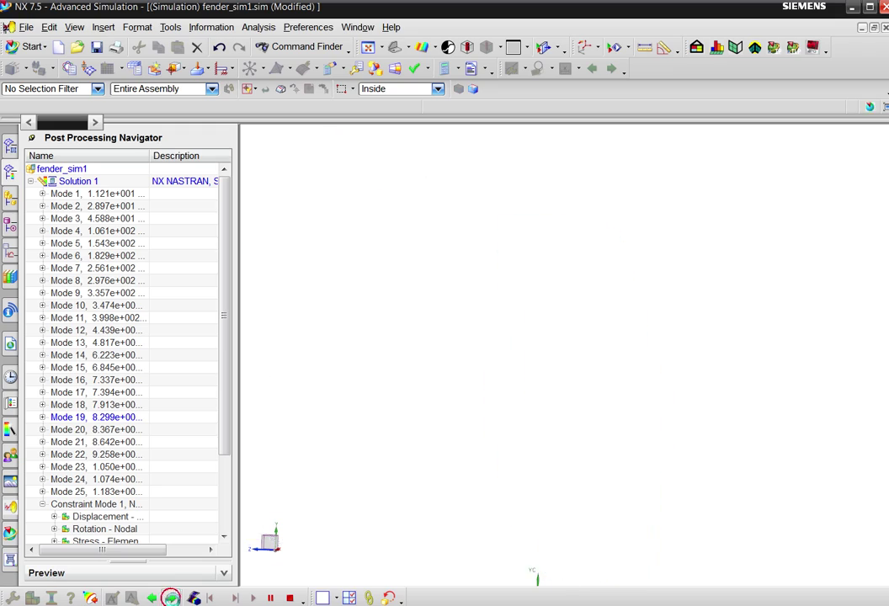
click(172, 598)
middle_drag(505, 314, 582, 295)
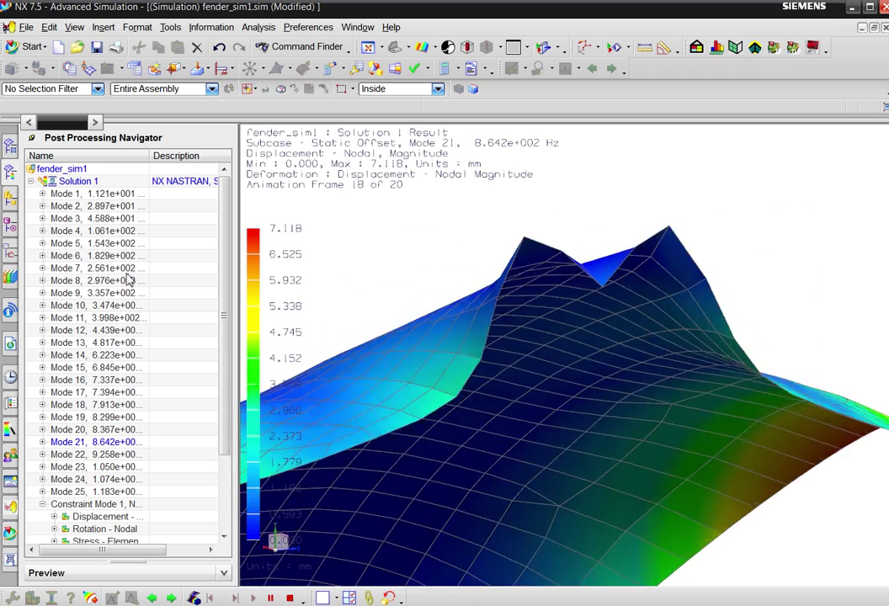
- Plot the nodal displacement of Mode 5 and inspect its animated shape from an angled view of the fender
click(46, 244)
double_click(84, 255)
middle_drag(423, 355, 246, 326)
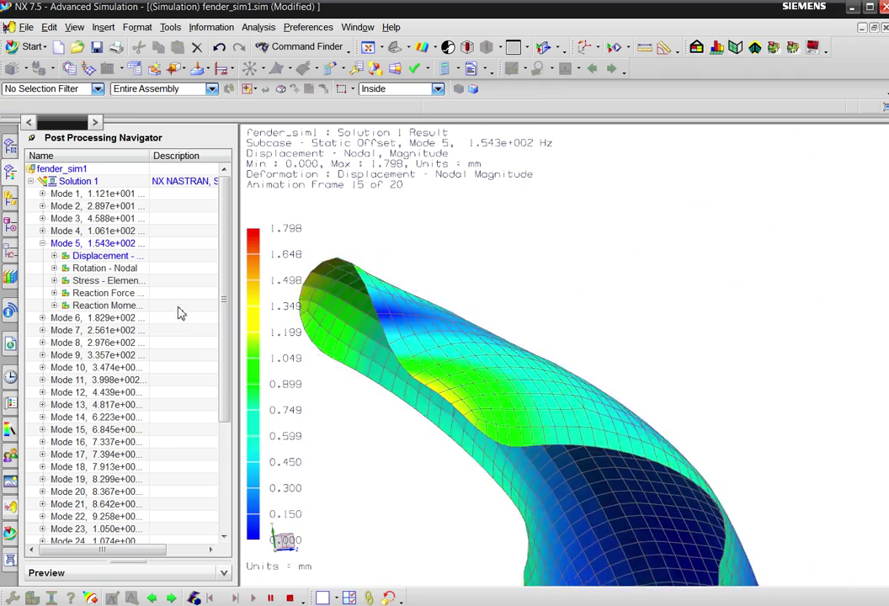
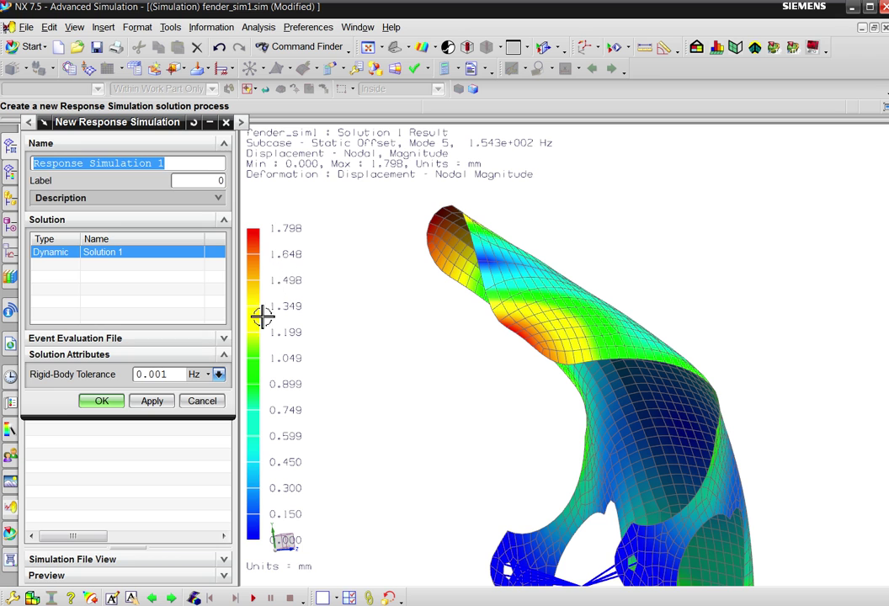
- Create Response Simulation 1 from Solution 1 with a rigid-body tolerance of 0.001 Hz, and display the Response Simulation toolbar above the model
click(107, 401)
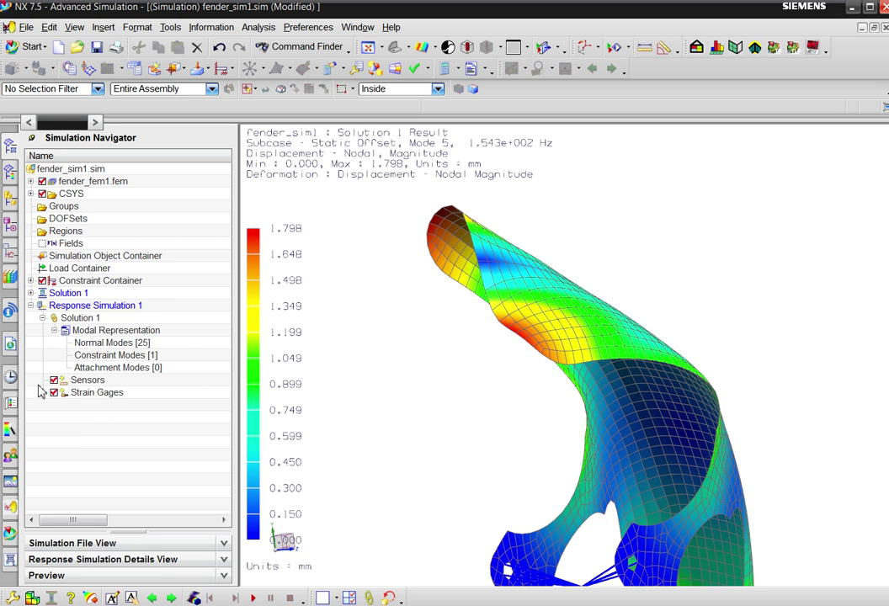
right_click(665, 64)
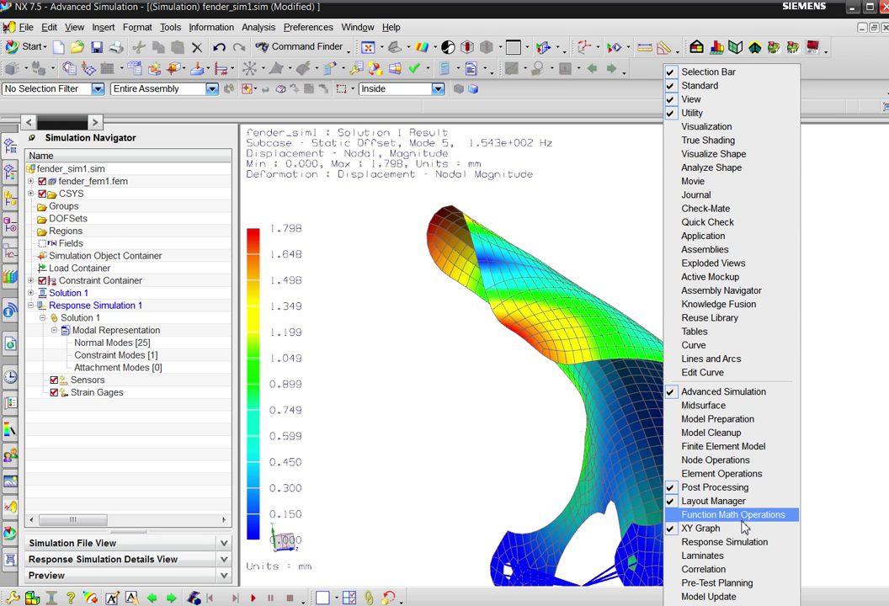
click(723, 541)
drag(354, 318, 410, 151)
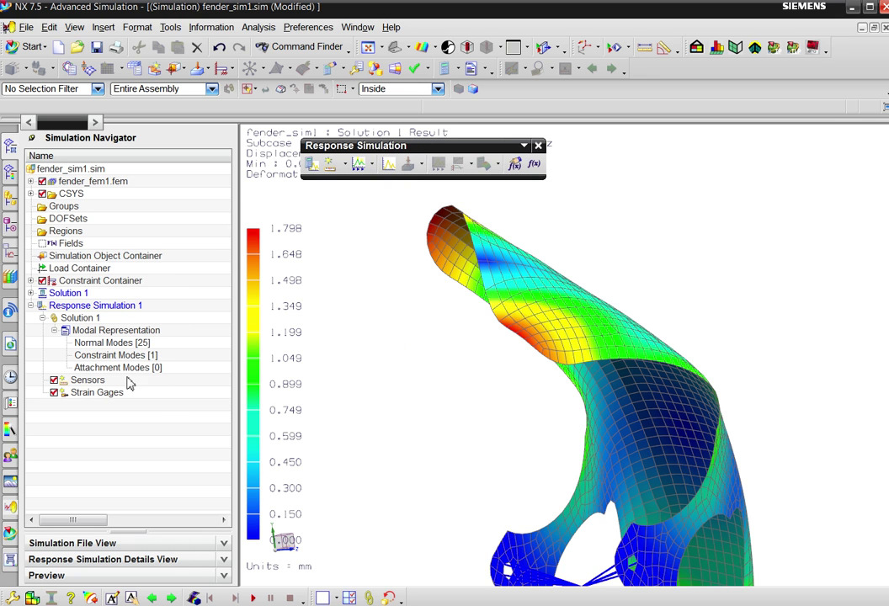
- Open the details of the normal modes and examine their frequencies and X, Y and Z effective mass percentages, including Modes 2 and 4
click(105, 344)
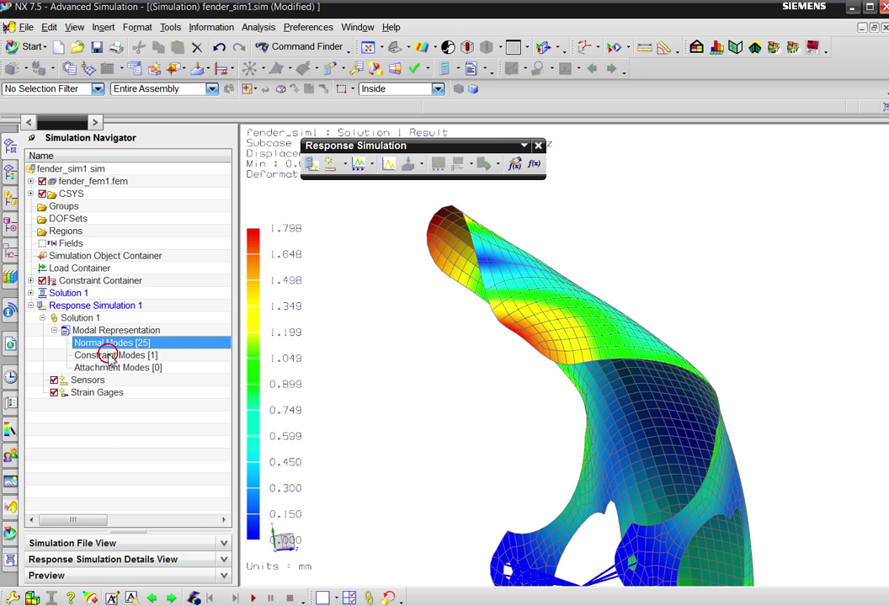
click(110, 559)
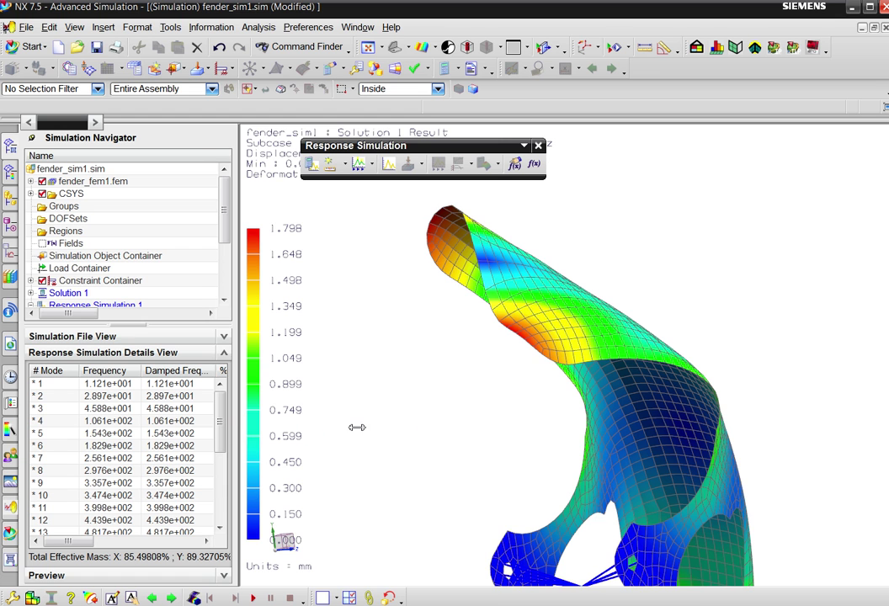
drag(357, 428, 505, 426)
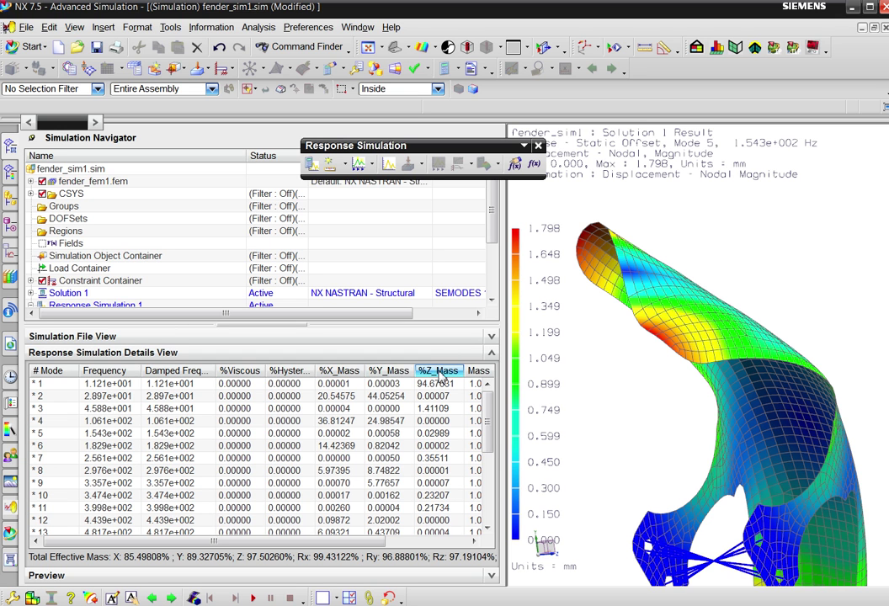
middle_drag(523, 405, 693, 468)
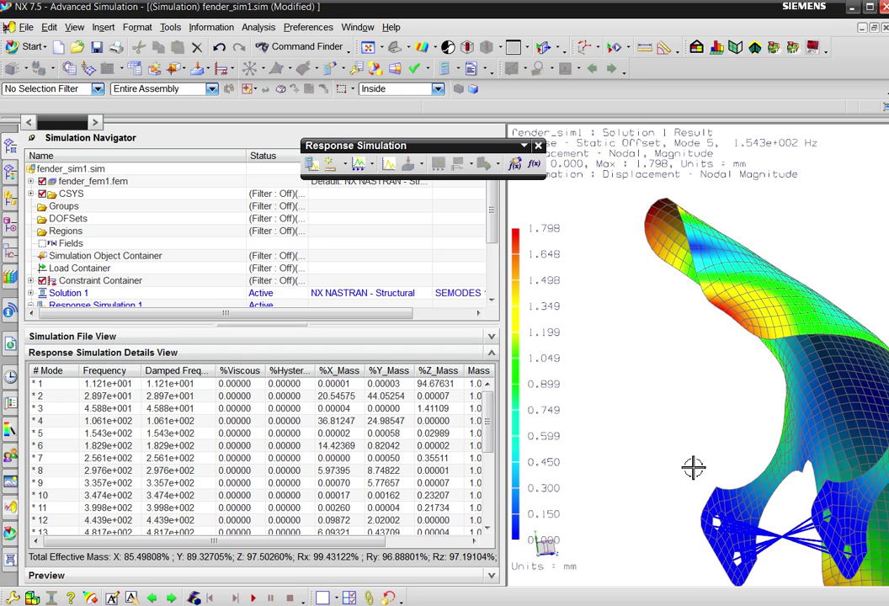
middle_drag(540, 496, 621, 495)
scroll(621, 495, down, 2)
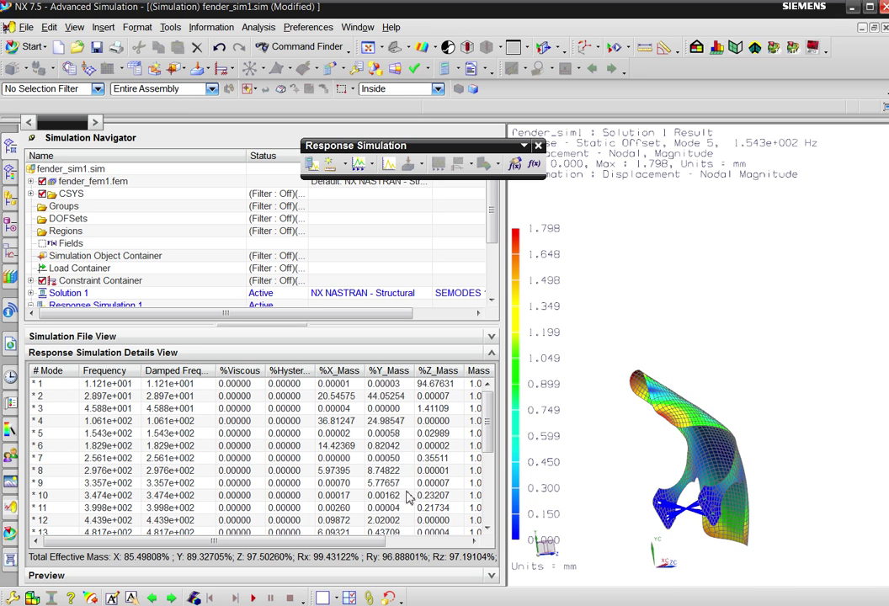
click(385, 397)
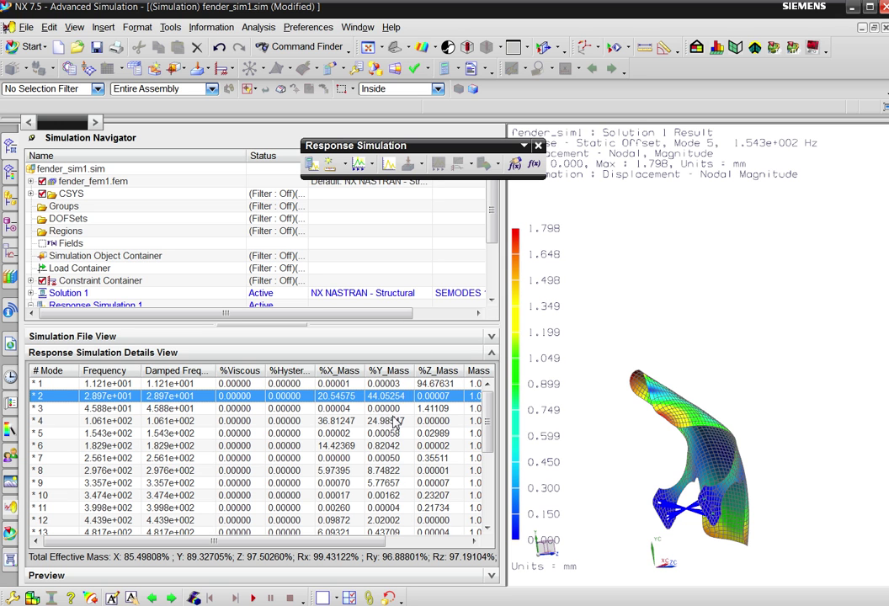
click(392, 422)
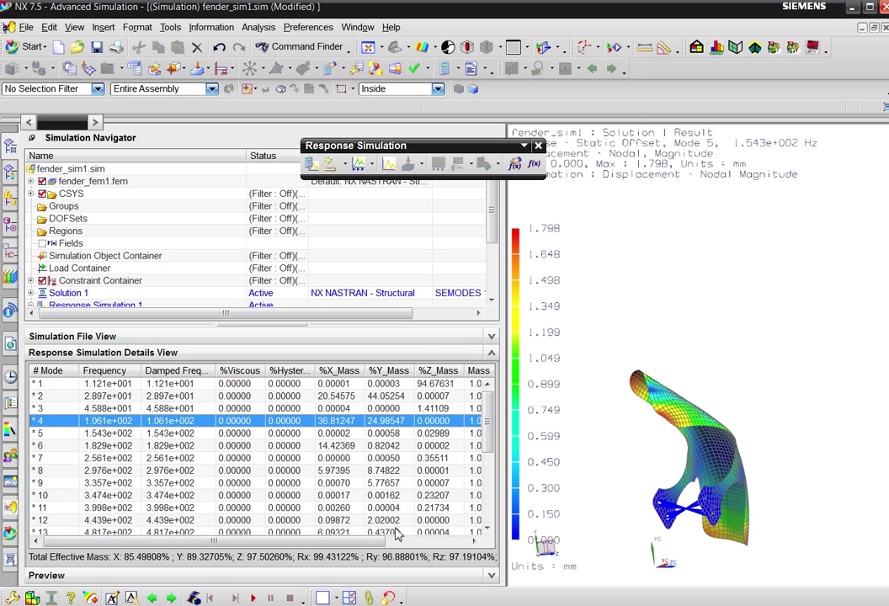
scroll(388, 472, down, 4)
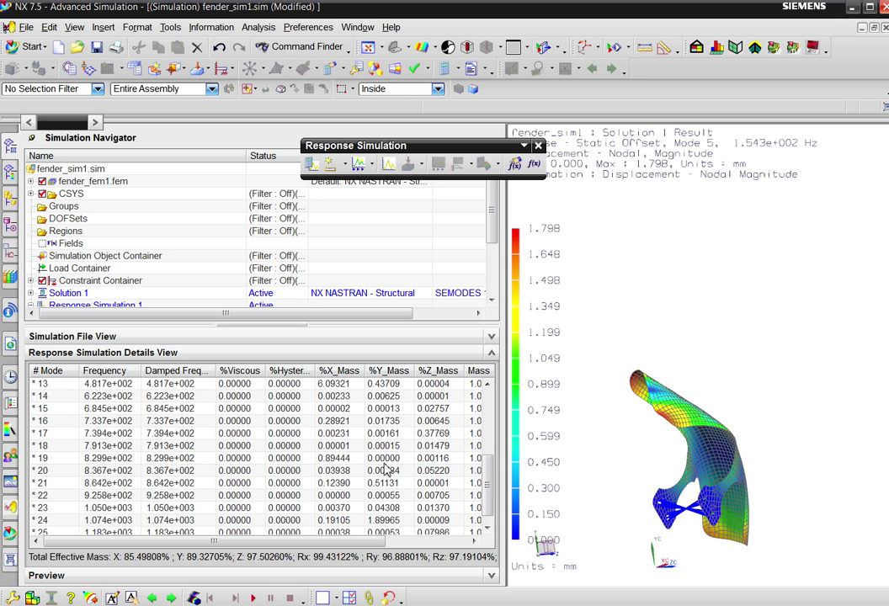
- Deactivate normal Mode 19 and check the active modes and total effective mass in the mode list
right_click(390, 464)
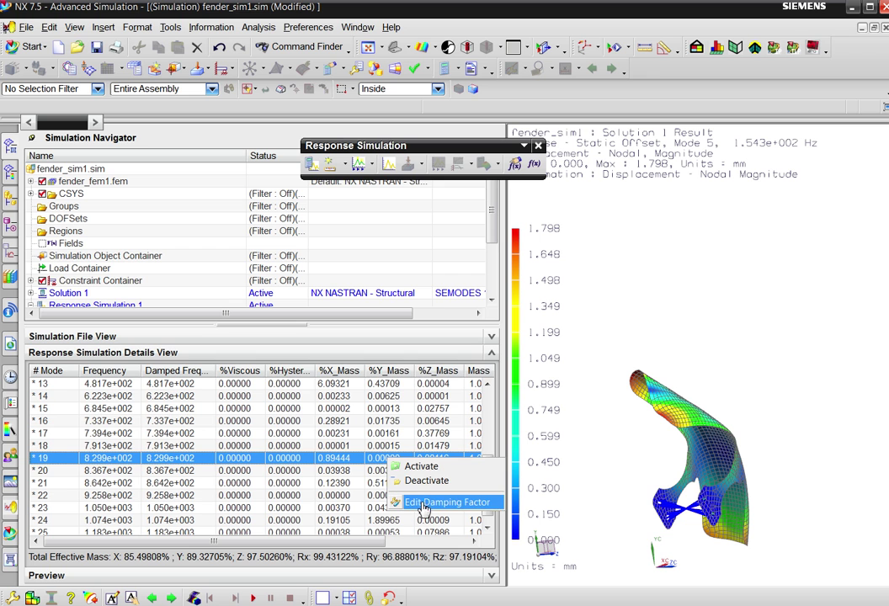
click(418, 483)
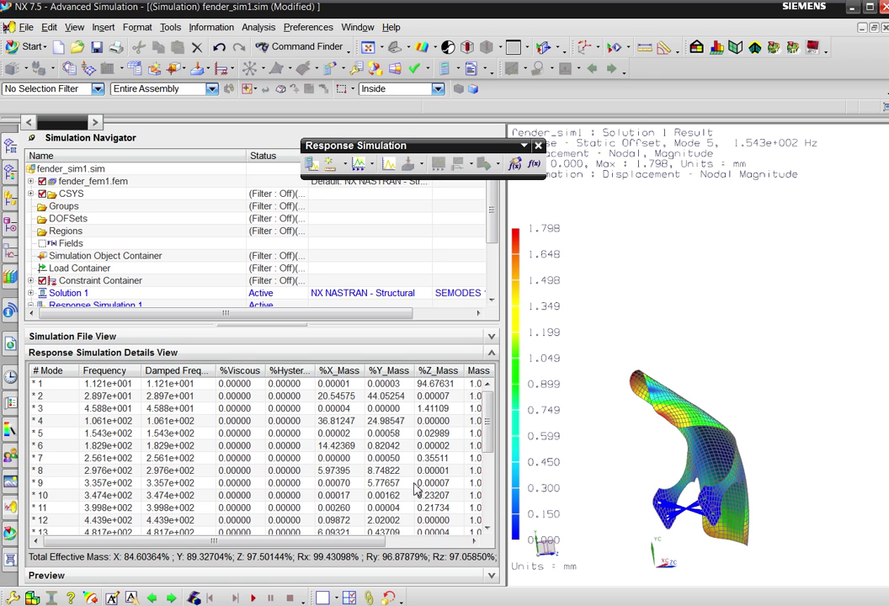
scroll(400, 481, down, 2)
scroll(400, 481, down, 2)
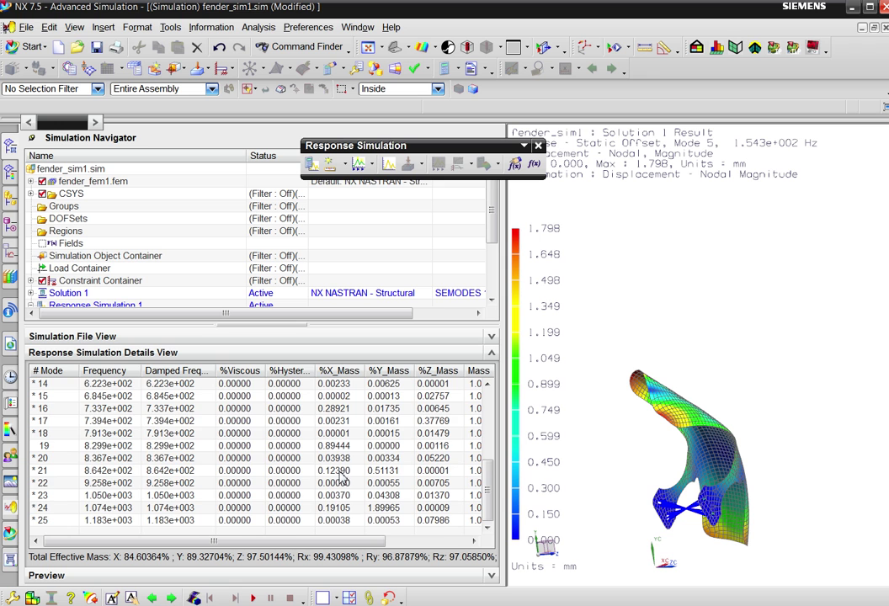
scroll(341, 476, up, 5)
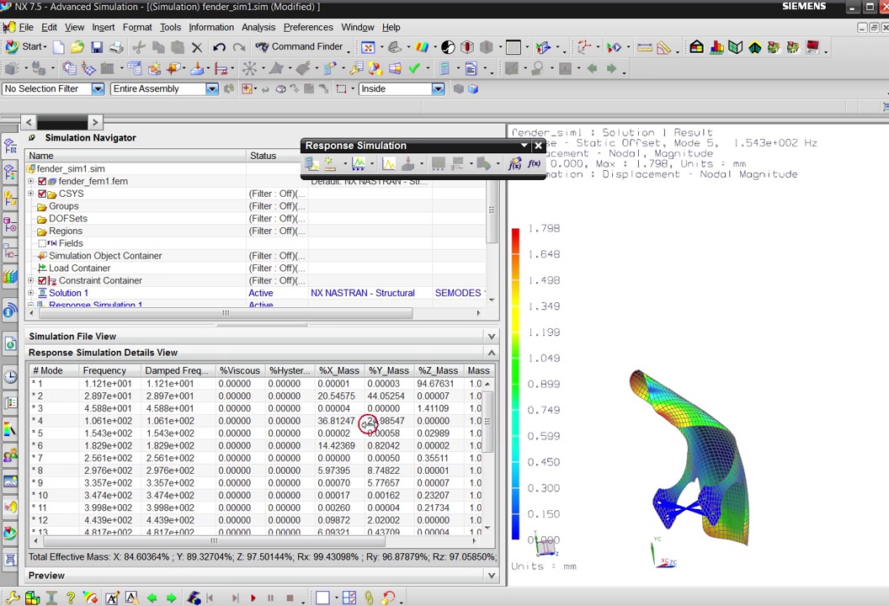
- Set the viscous damping factor of all normal modes to 2%
click(126, 354)
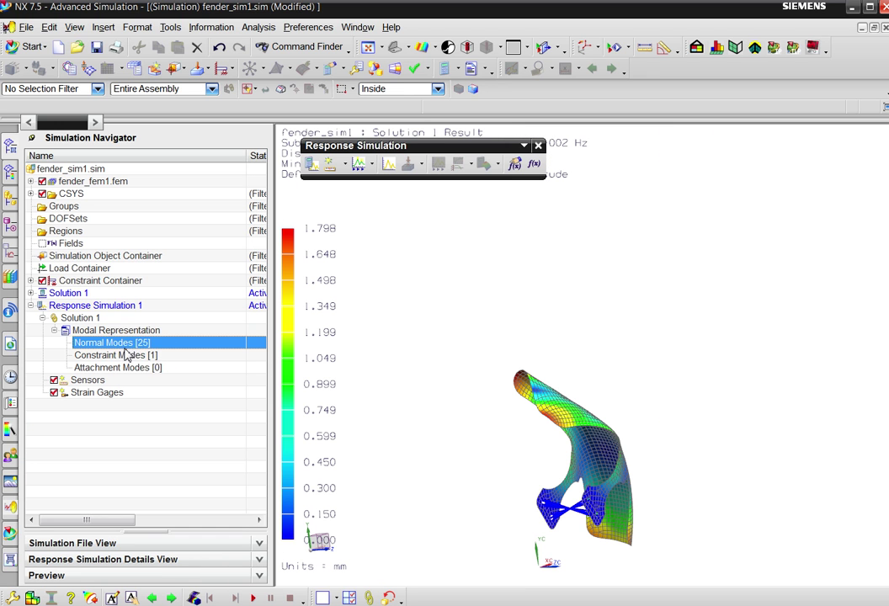
right_click(123, 347)
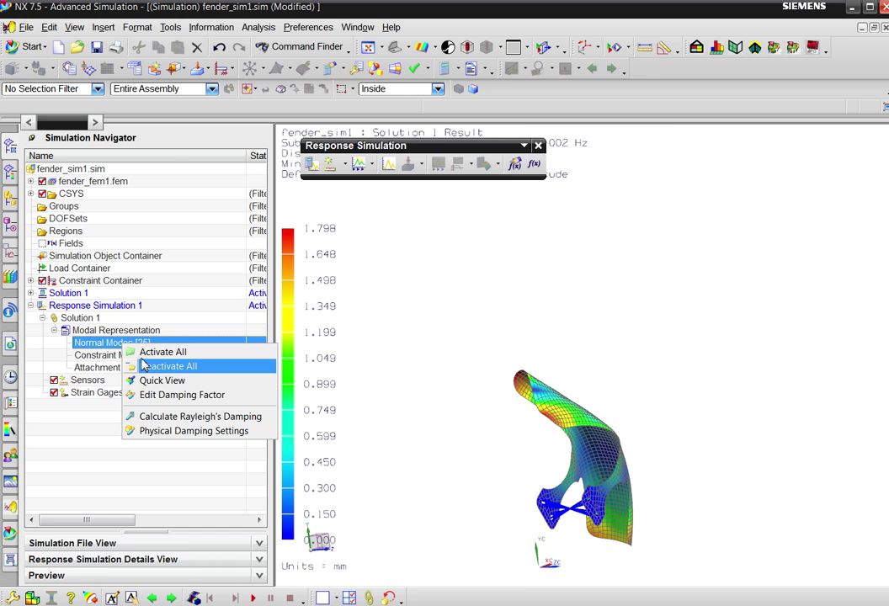
click(173, 395)
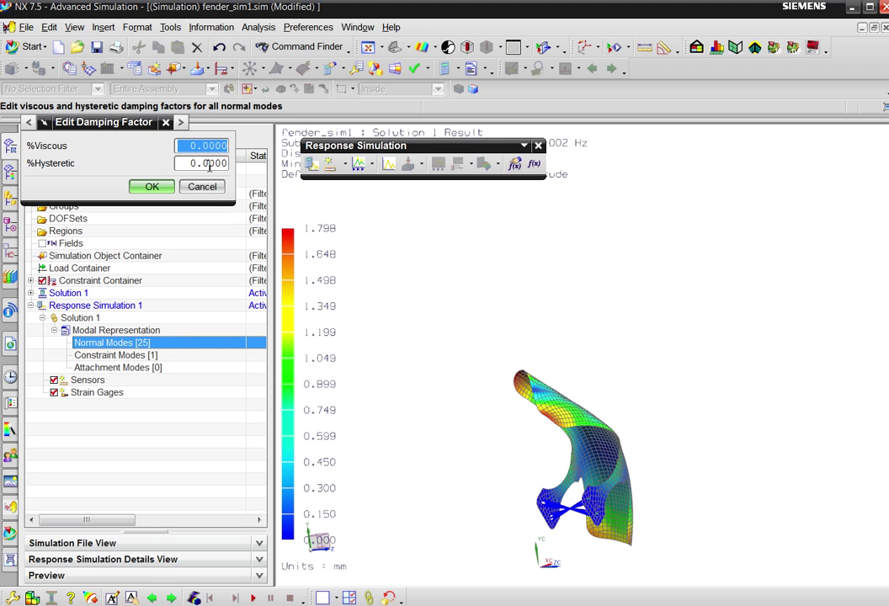
text(2)
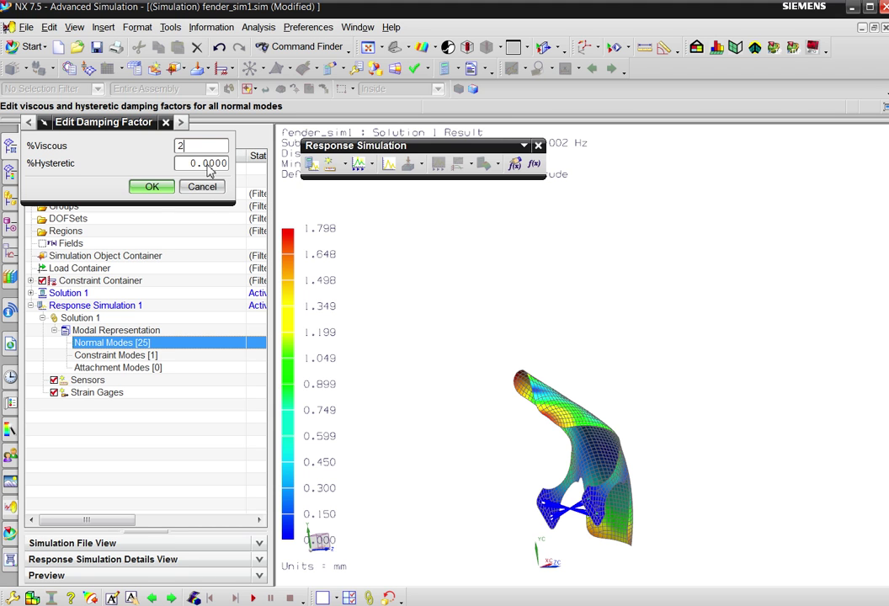
click(152, 187)
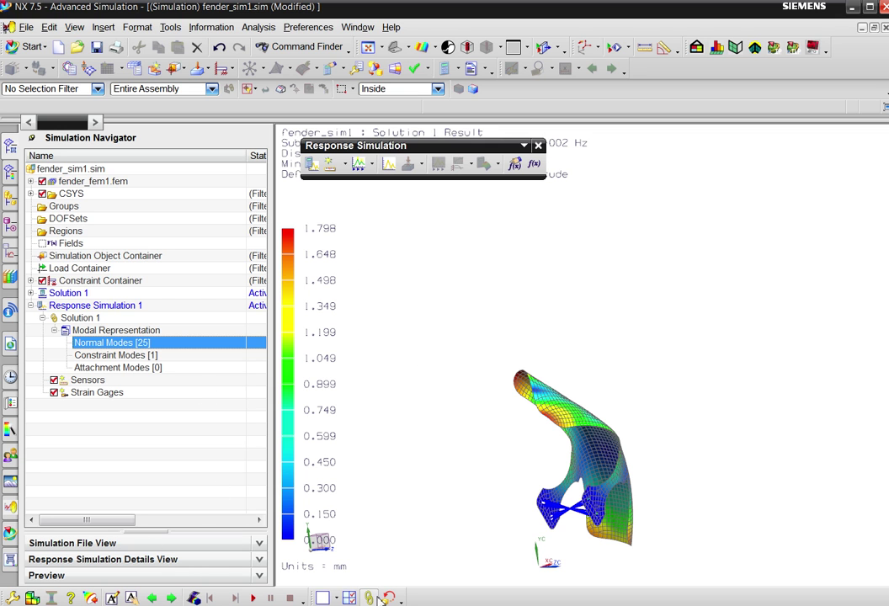
- Return from the mode-shape results to the model and add a transient event with mode displacement recovery, duration 1 and static deformation initial conditions
click(325, 598)
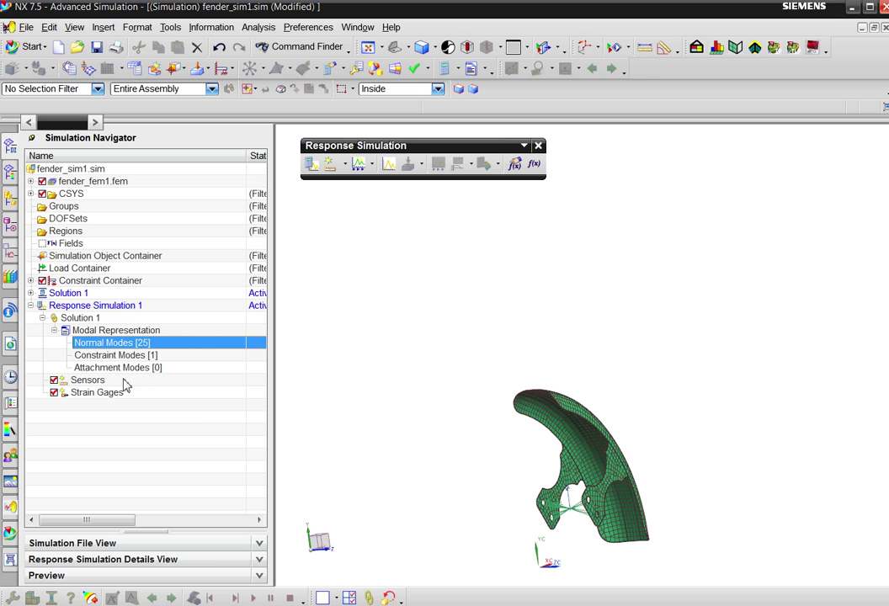
right_click(89, 307)
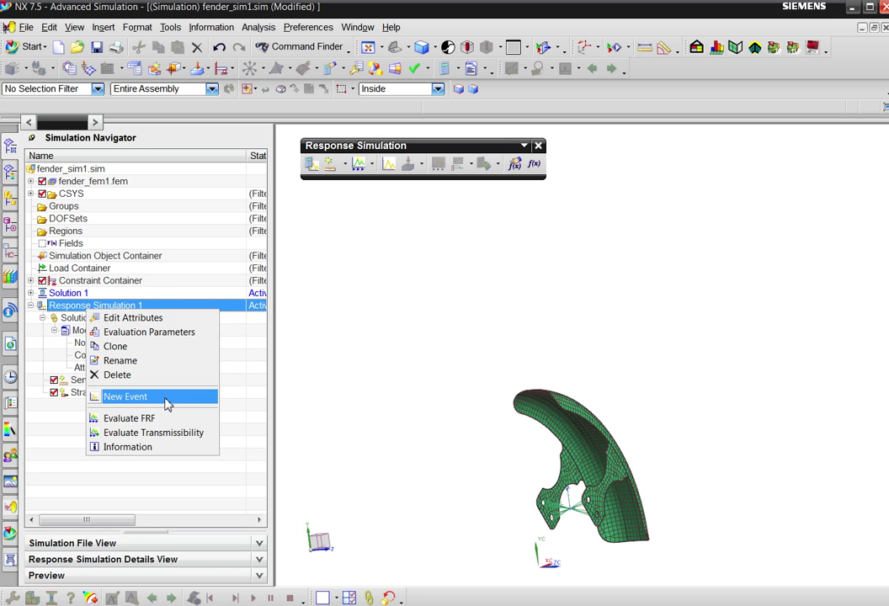
click(311, 166)
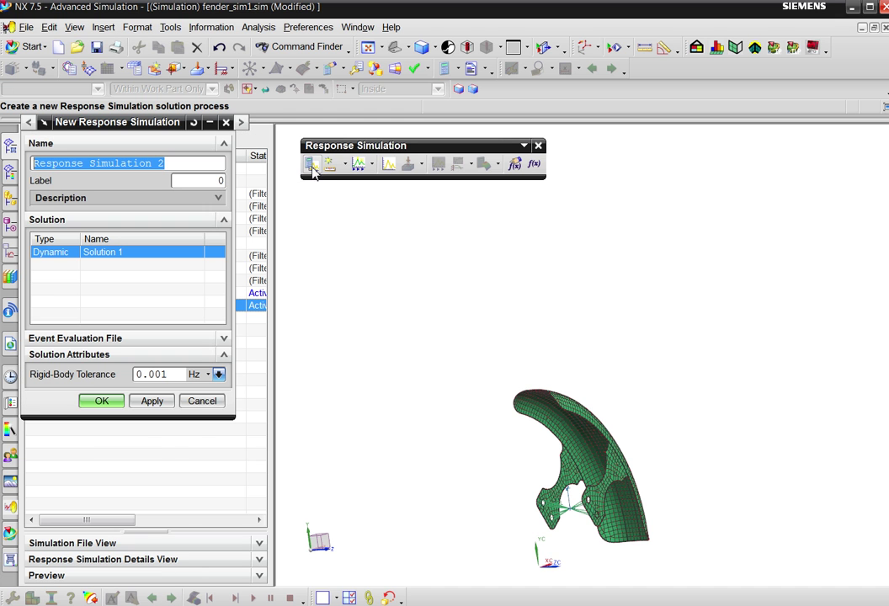
click(202, 401)
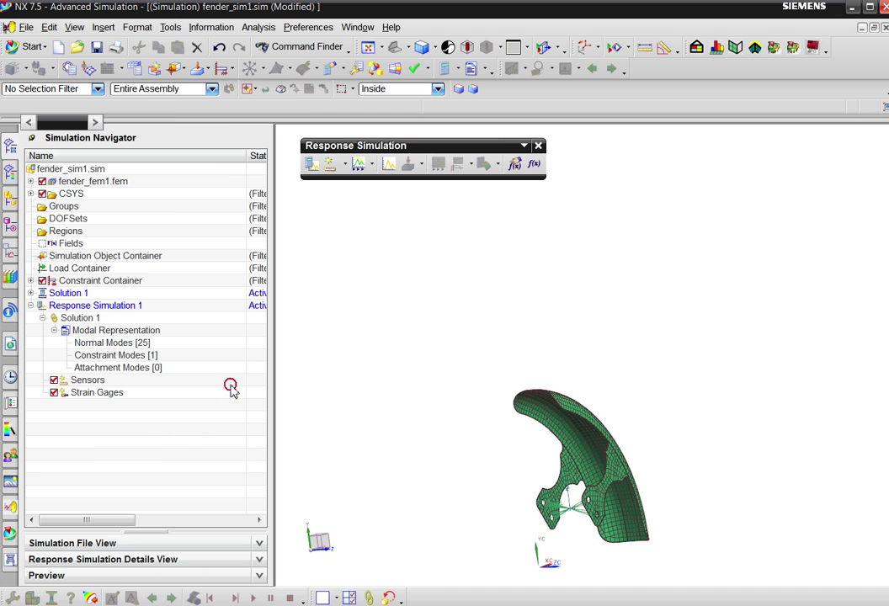
click(389, 165)
click(138, 163)
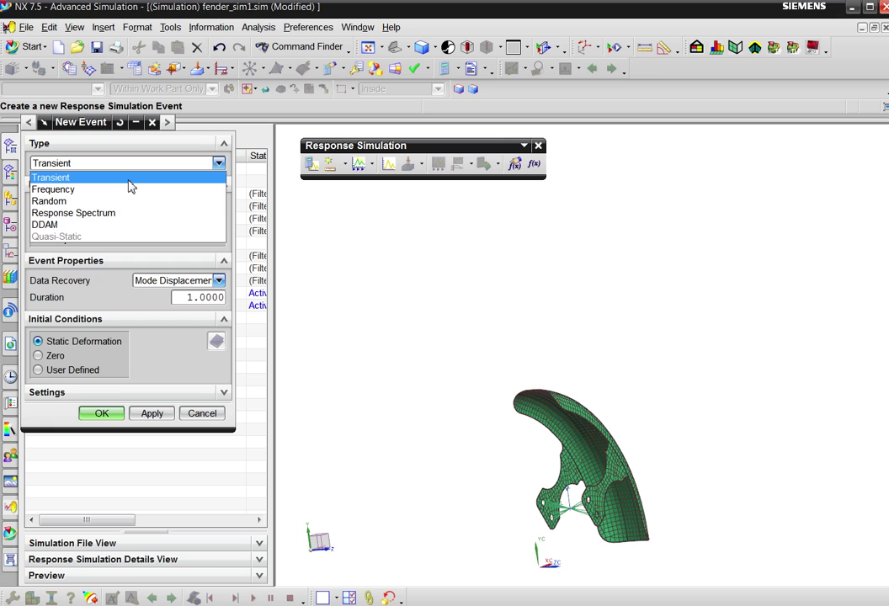
click(130, 178)
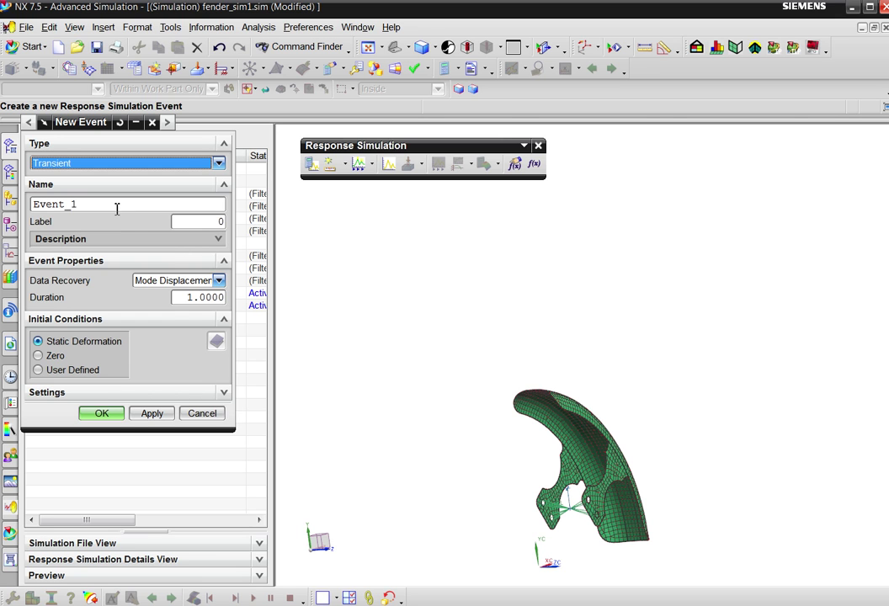
click(205, 301)
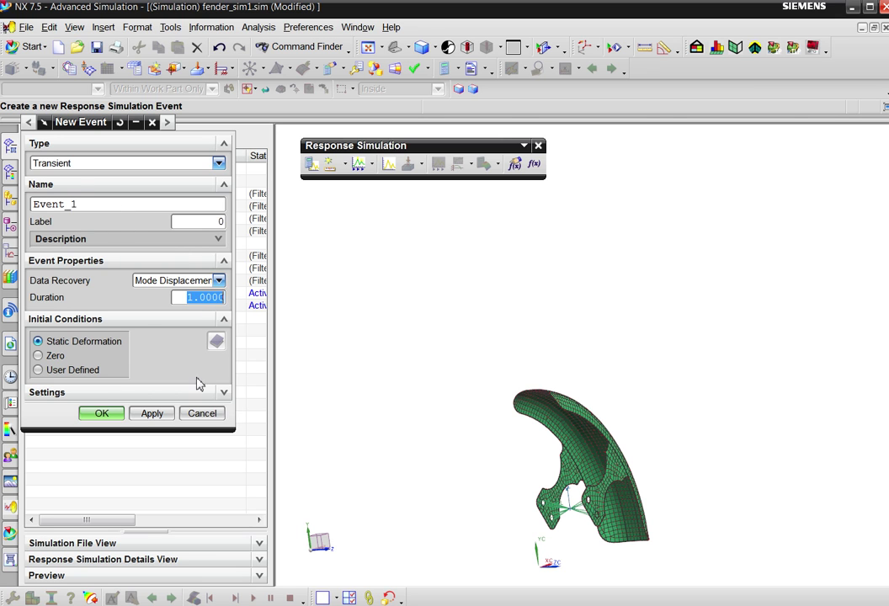
click(102, 414)
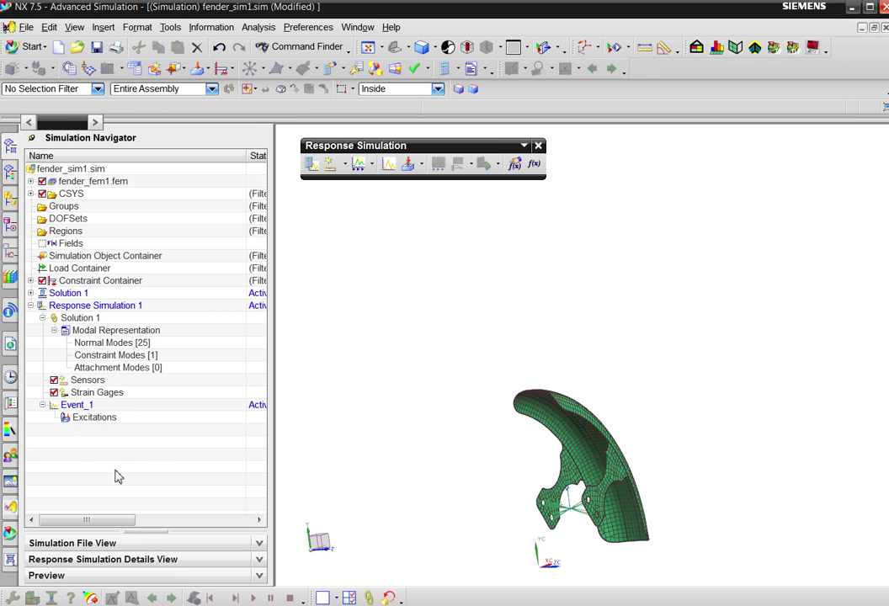
right_click(91, 418)
mouse_move(169, 429)
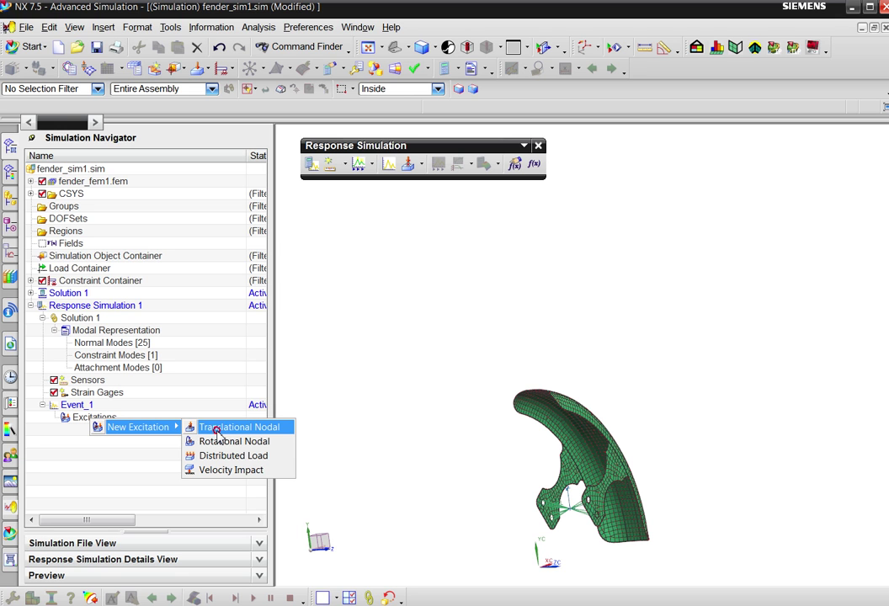
click(217, 429)
click(218, 239)
click(187, 263)
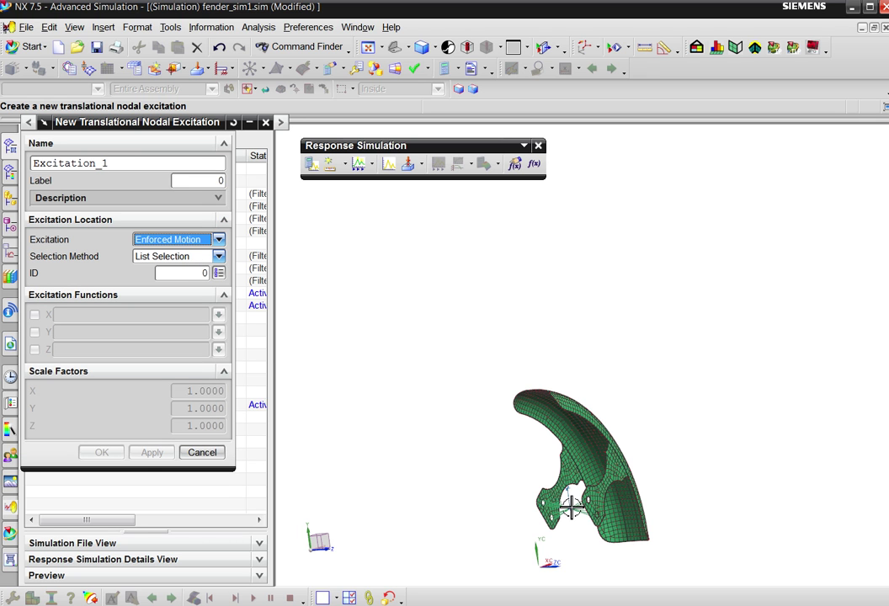
click(202, 452)
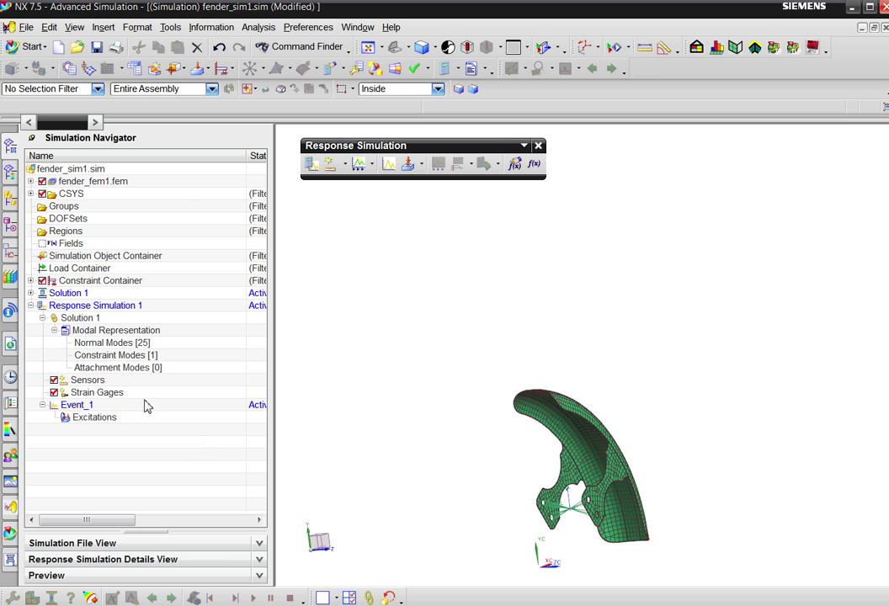
right_click(84, 410)
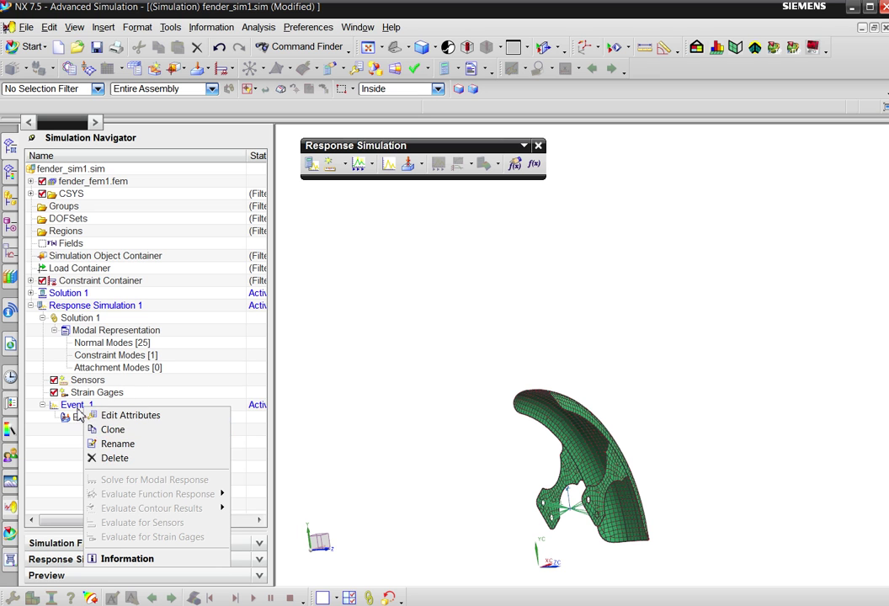
- Start a Velocity Impact excitation for Event_1 using the Constant Velocity Impact method and set its velocity to 5 m/s
right_click(74, 419)
mouse_move(150, 428)
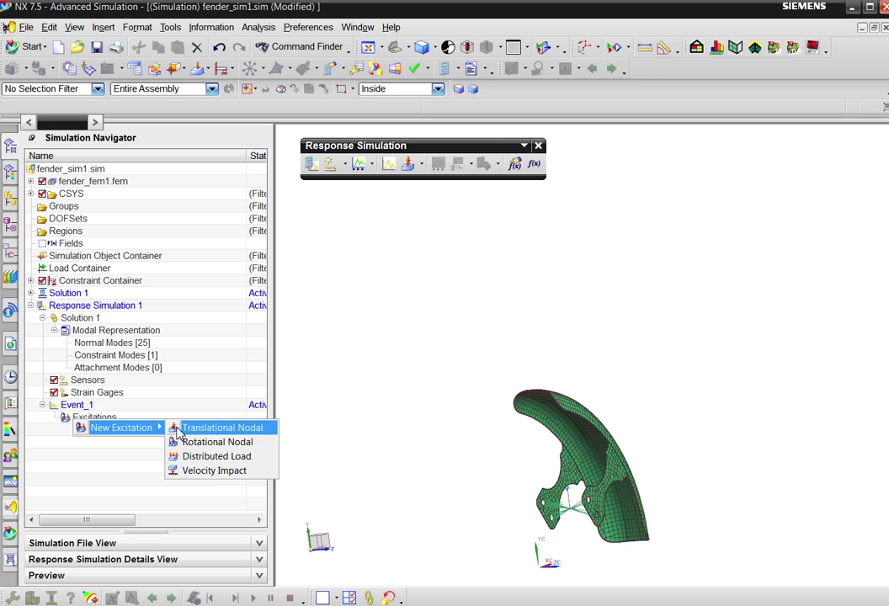
click(216, 472)
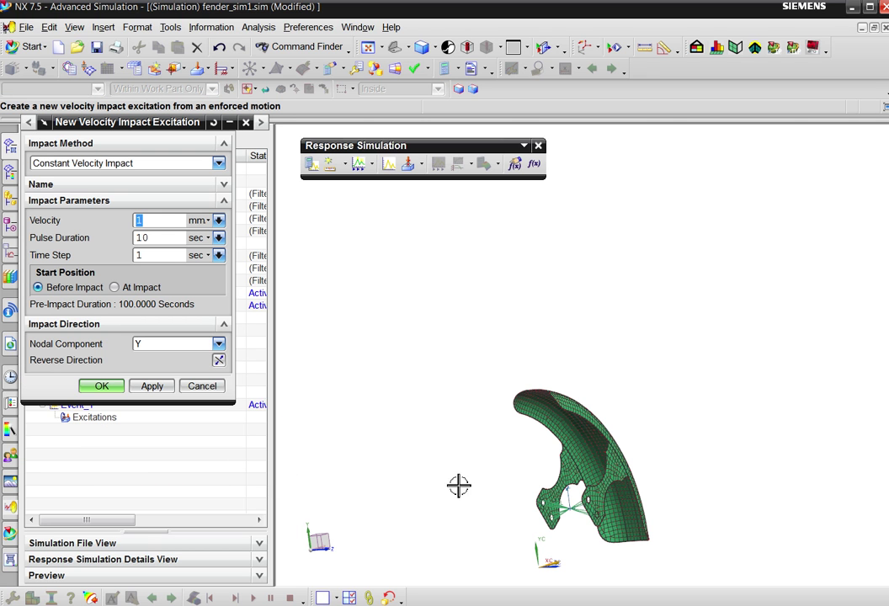
middle_drag(526, 487, 473, 466)
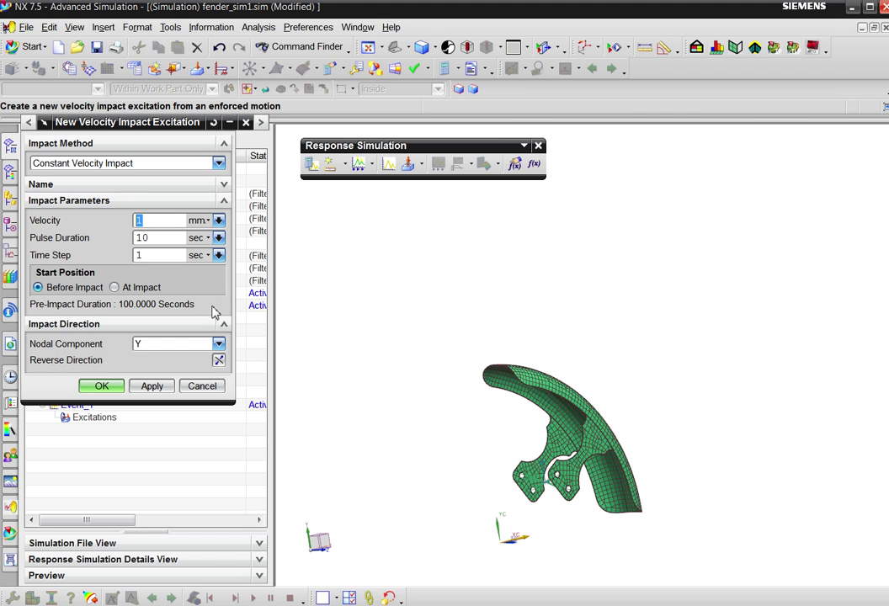
click(202, 220)
click(199, 246)
text(5)
- Set the impact's pulse duration to 0.2 sec and its time step to 0.001 sec
click(149, 237)
drag(163, 241, 132, 243)
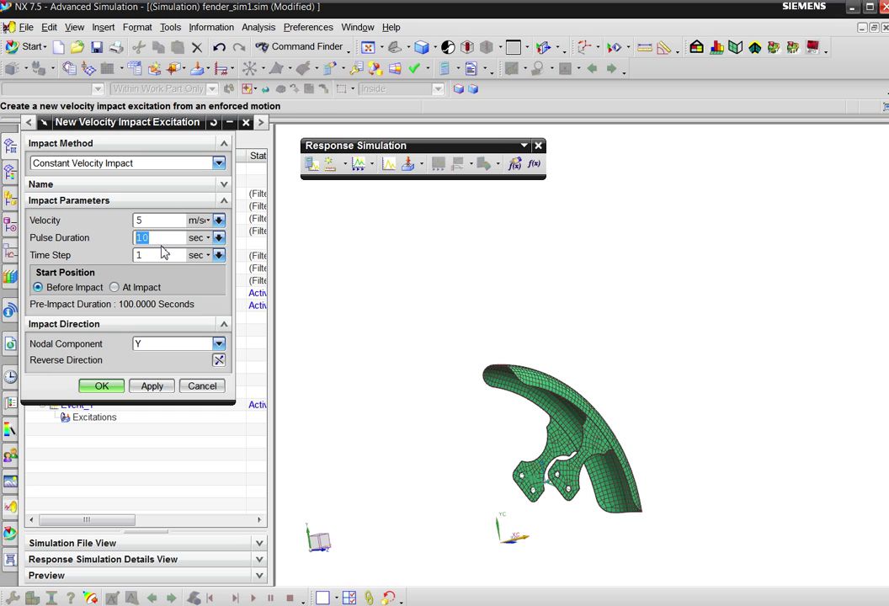
text(0)
key(Return)
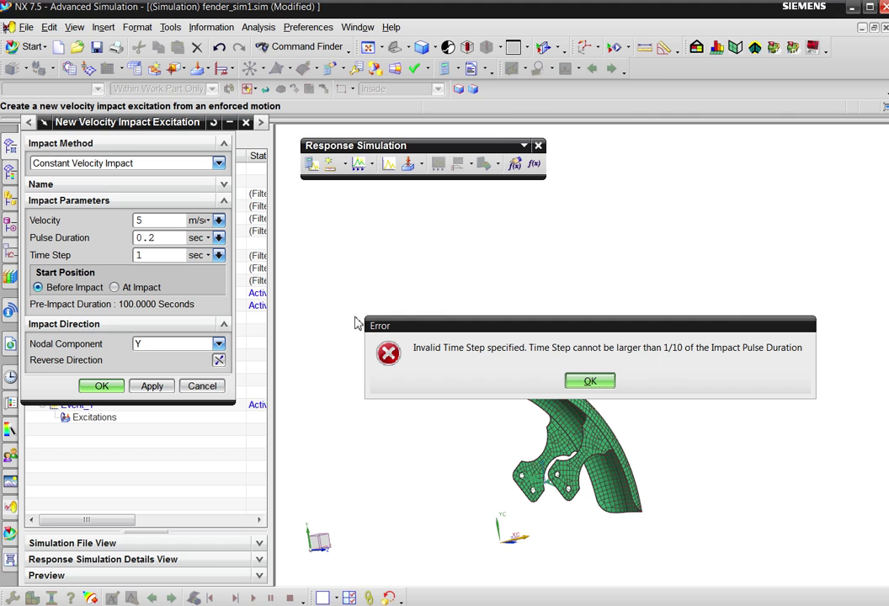
click(590, 382)
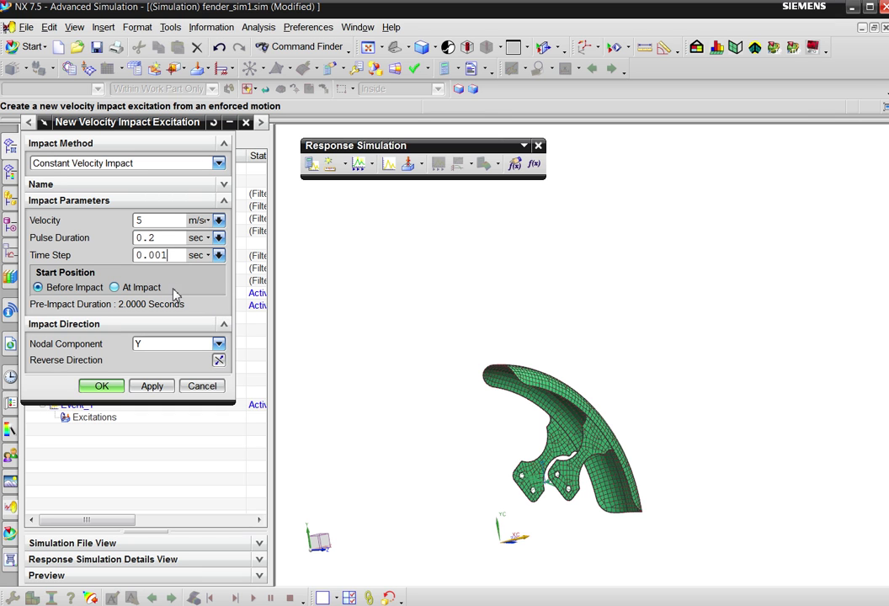
- Start the excitation at impact with Y as the nodal component, and create it
click(115, 287)
click(168, 342)
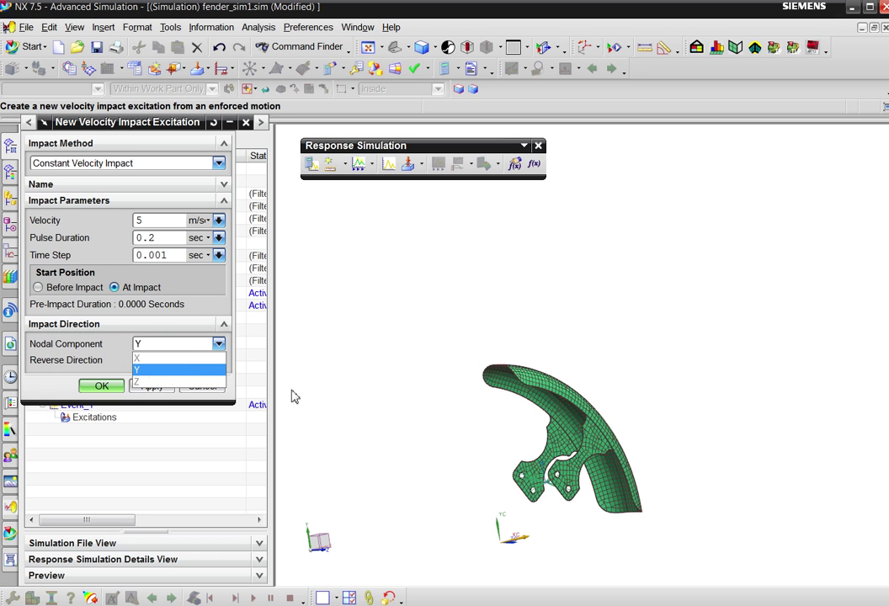
click(168, 370)
click(101, 386)
- Examine the enforced motion location between the fender's mounting brackets and review the attributes of the velocity impact excitation
scroll(551, 496, up, 5)
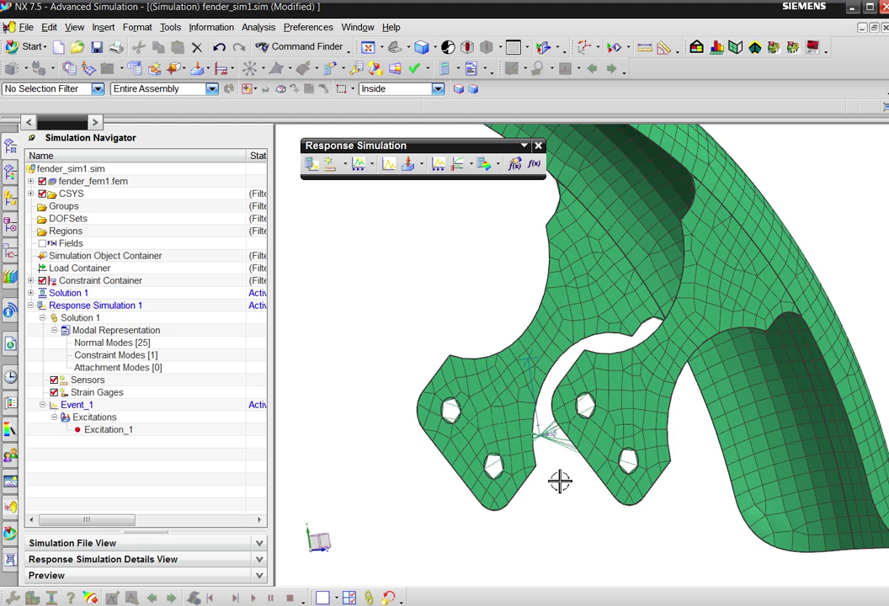
middle_drag(553, 498, 567, 484)
scroll(540, 362, up, 3)
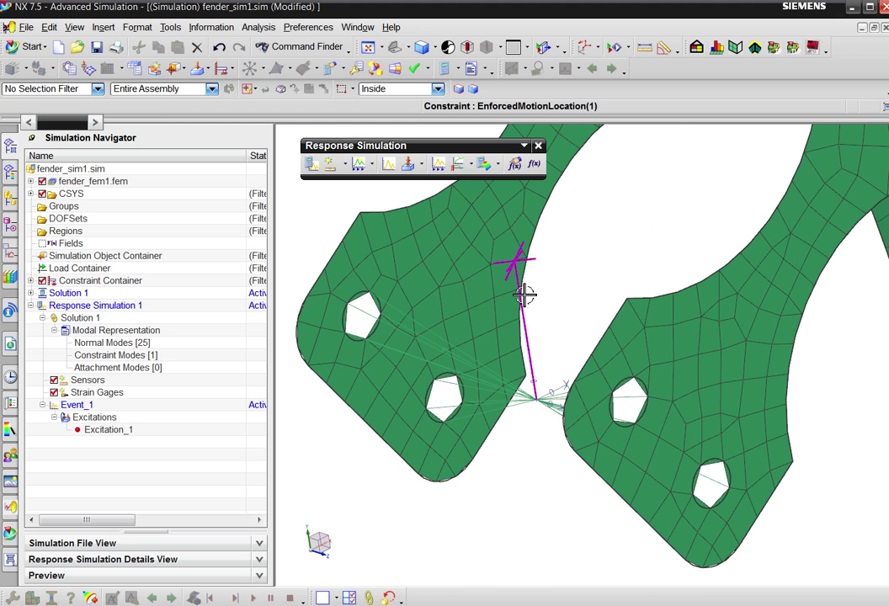
right_click(85, 402)
click(107, 431)
right_click(108, 431)
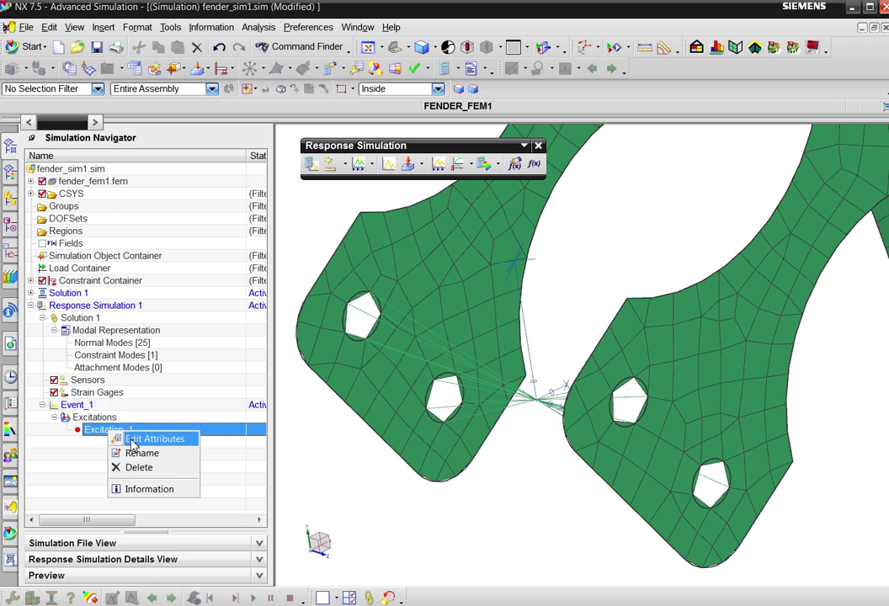
click(128, 439)
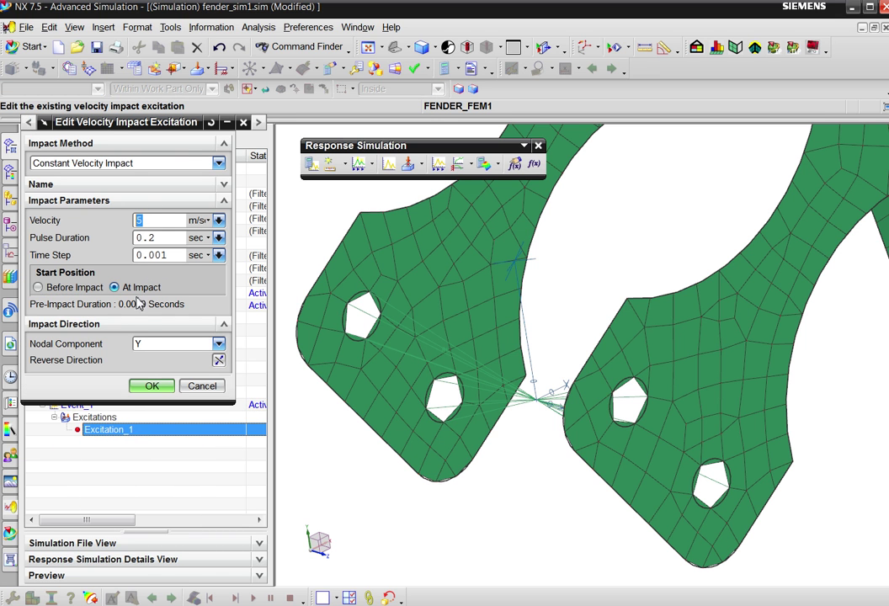
click(152, 388)
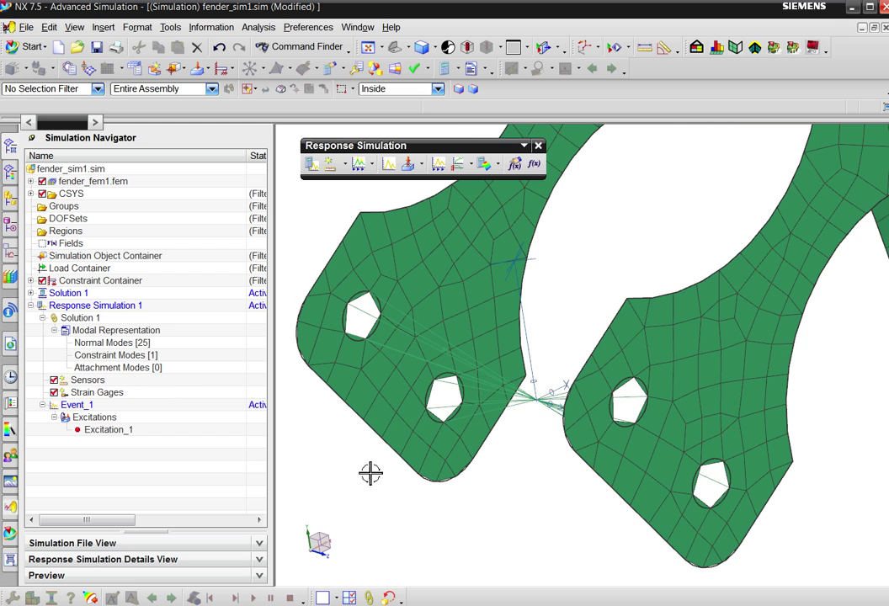
- Solve Event_1 for its modal response
key(Home)
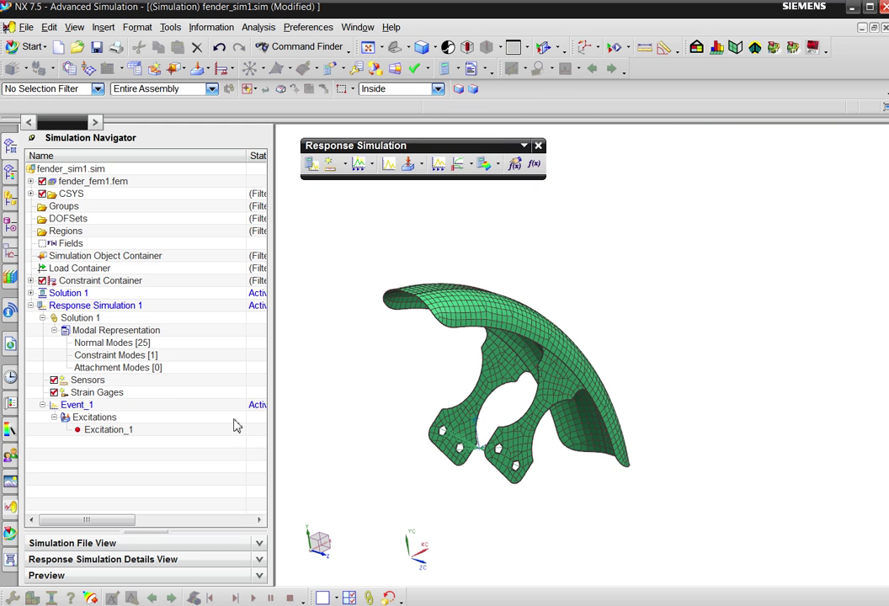
right_click(87, 409)
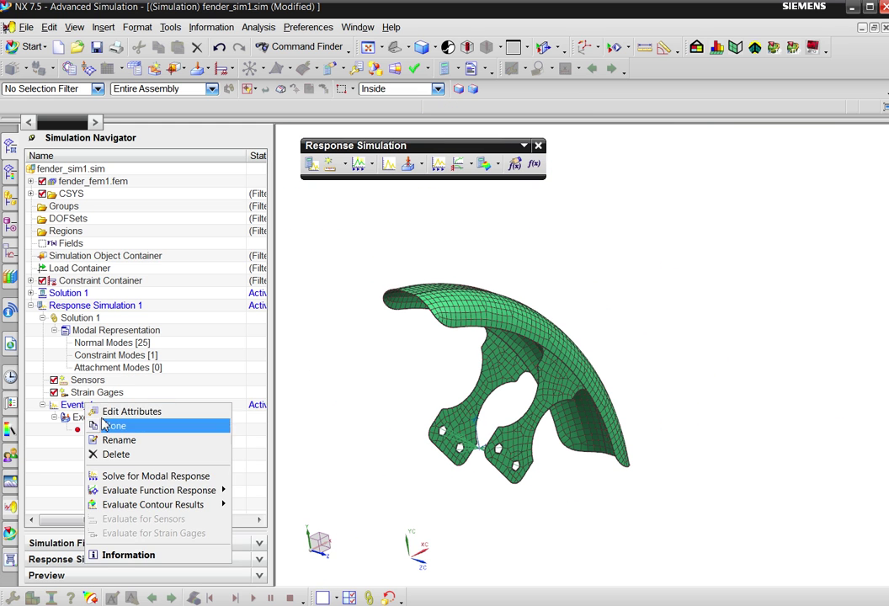
click(185, 477)
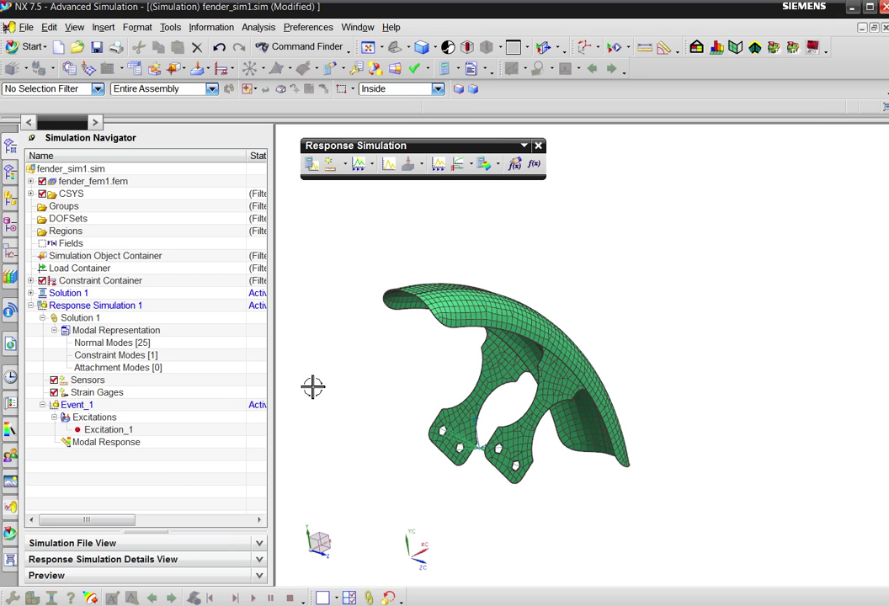
- Graph the Y acceleration response at a node on the fender's front tip and at the central enforced motion node, and examine the curves' peak
click(469, 165)
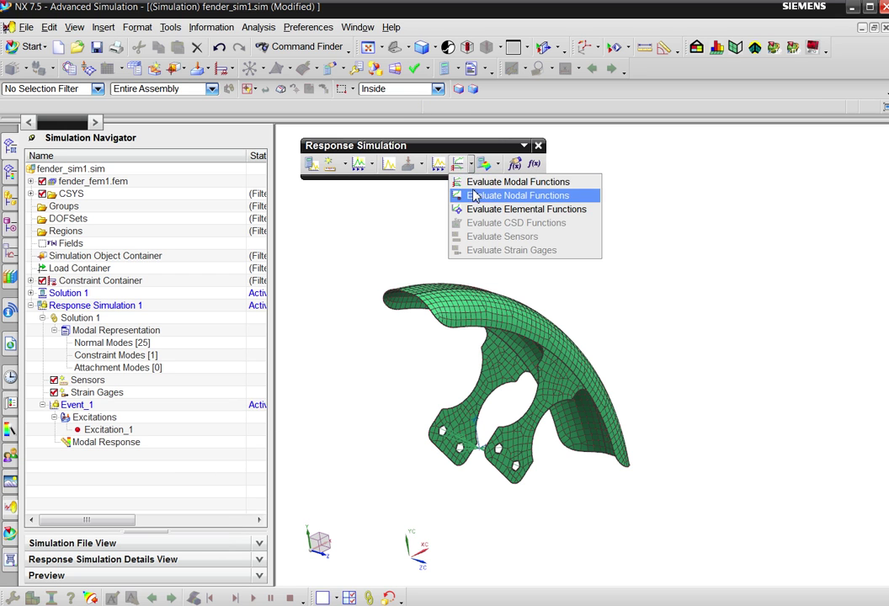
click(476, 195)
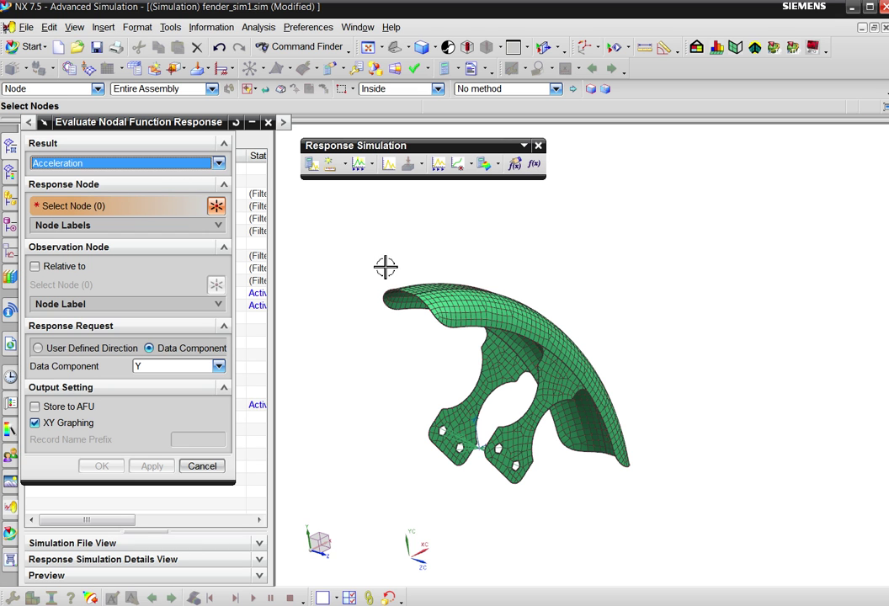
scroll(371, 278, up, 3)
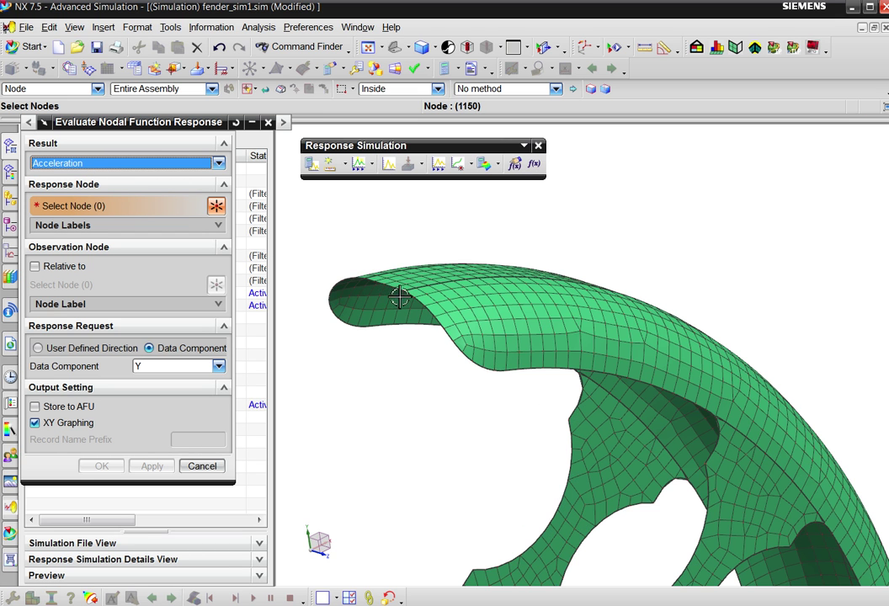
click(389, 288)
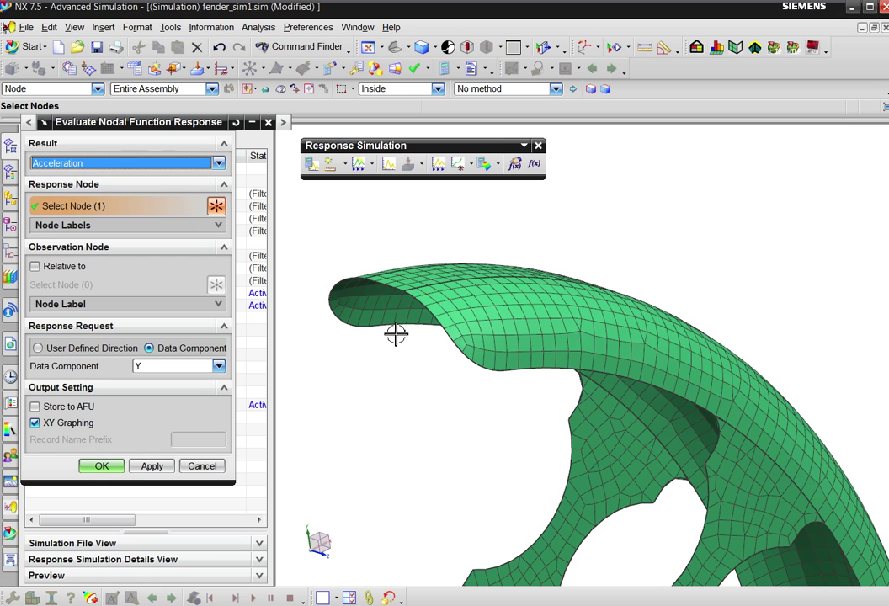
scroll(367, 401, down, 3)
middle_drag(449, 524, 419, 497)
click(418, 493)
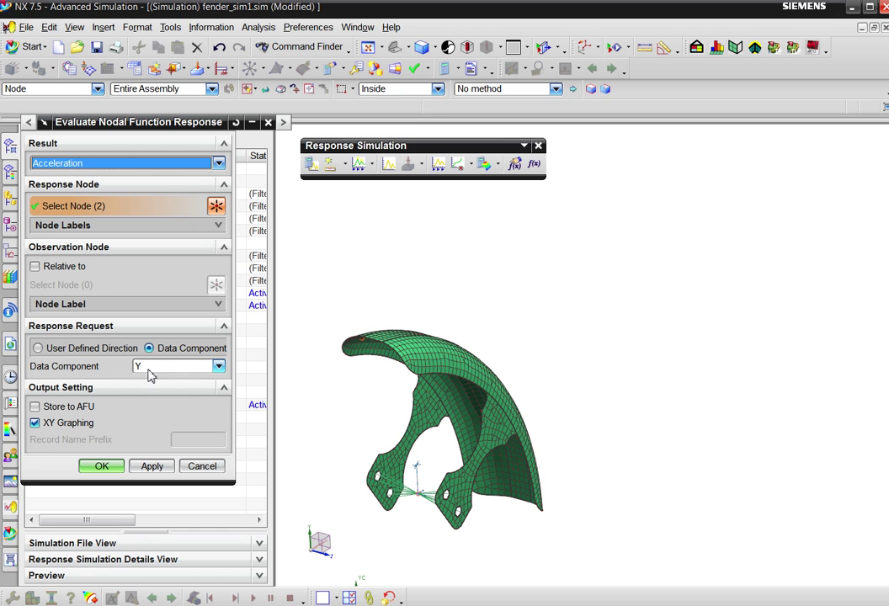
click(106, 467)
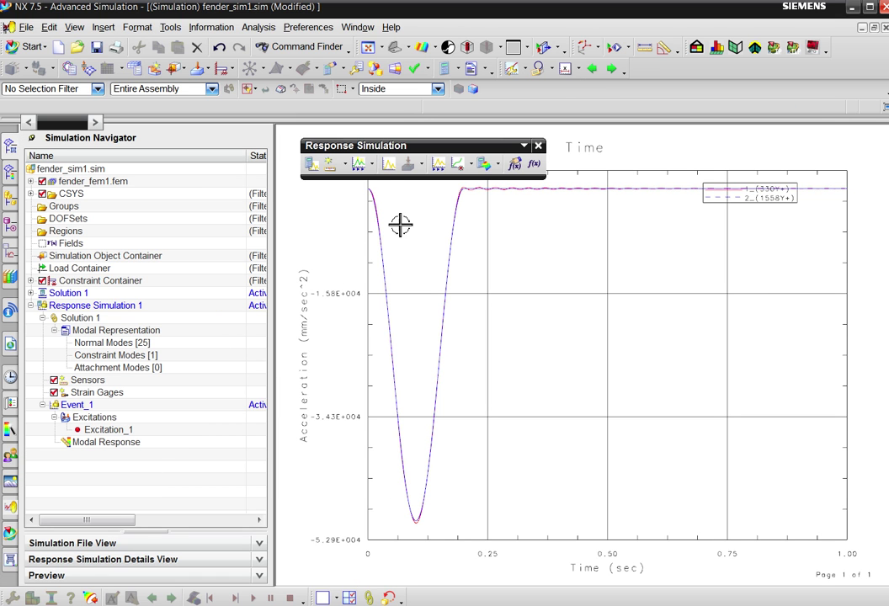
scroll(417, 522, up, 3)
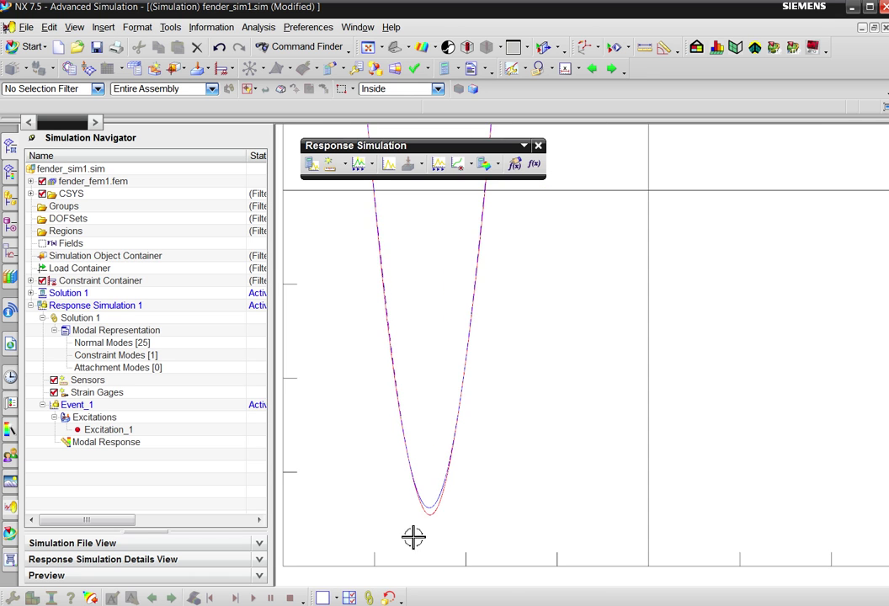
scroll(440, 495, up, 2)
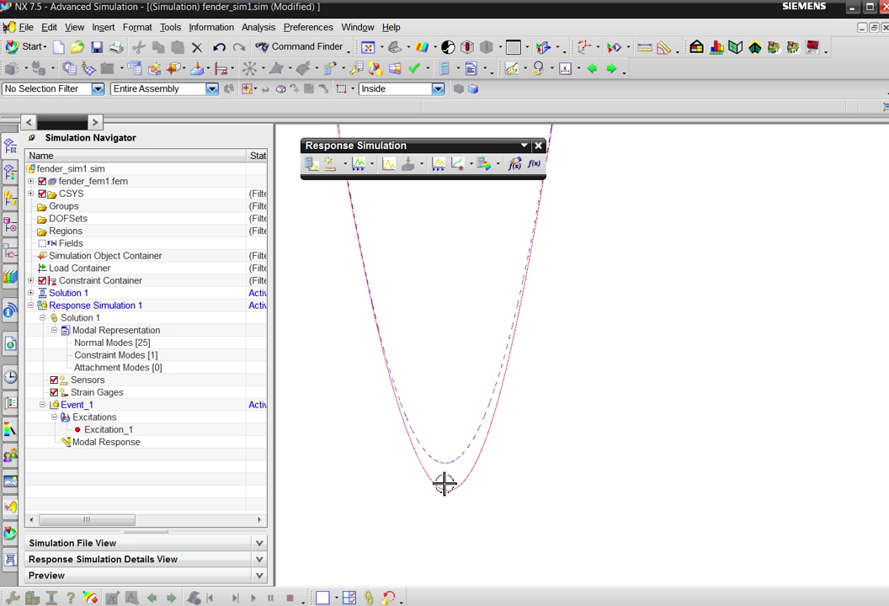
- Examine the acceleration curves' oscillation after the main pulse, and return to the model display
scroll(441, 485, down, 5)
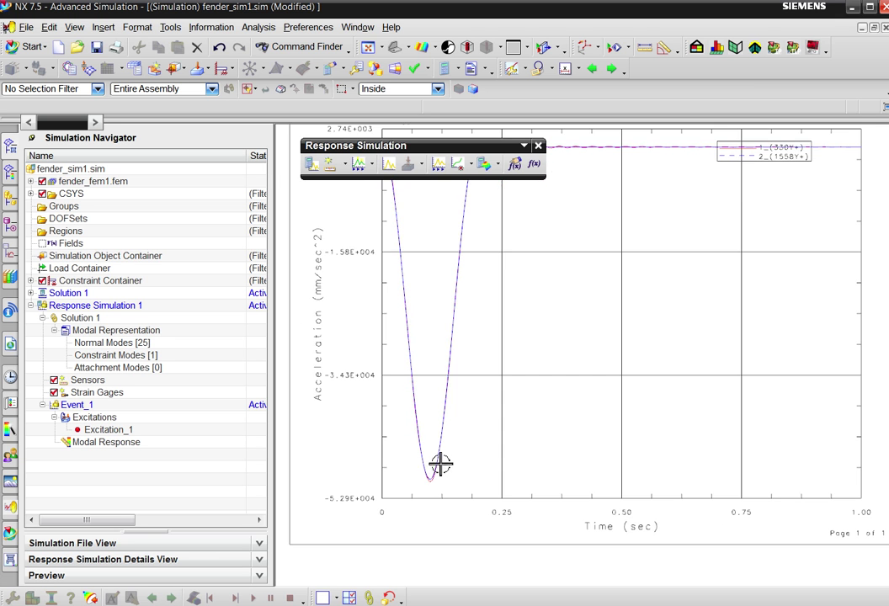
scroll(495, 327, up, 5)
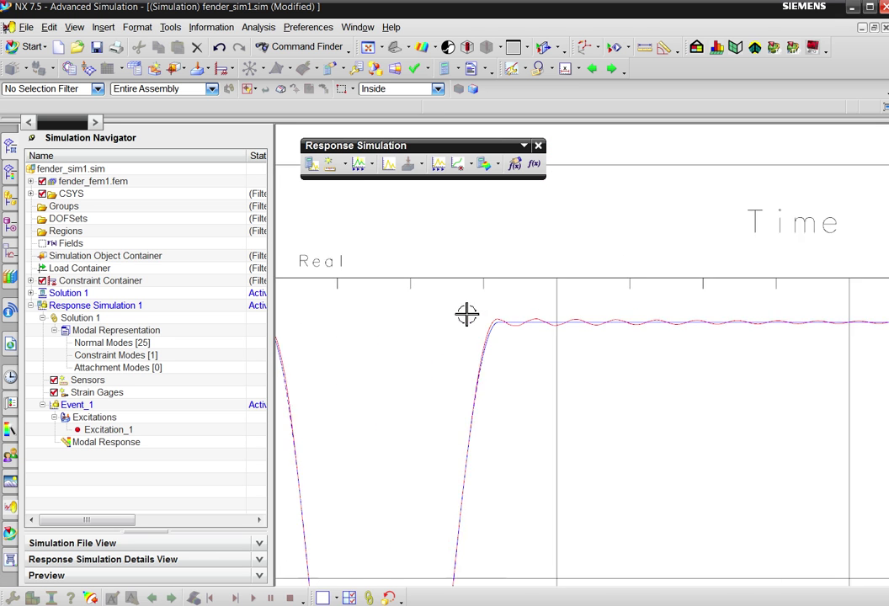
scroll(497, 334, up, 2)
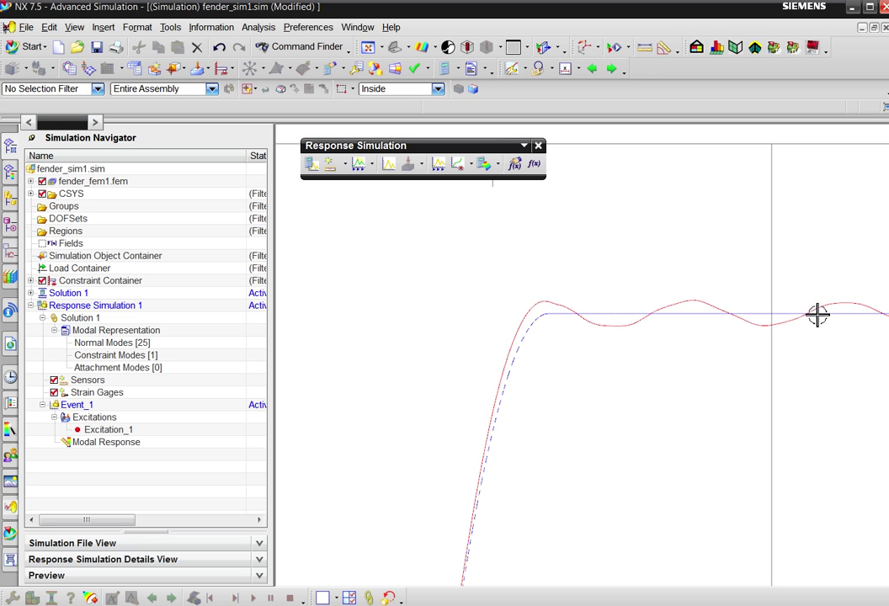
shift+middle_drag(809, 337, 320, 391)
scroll(482, 335, up, 2)
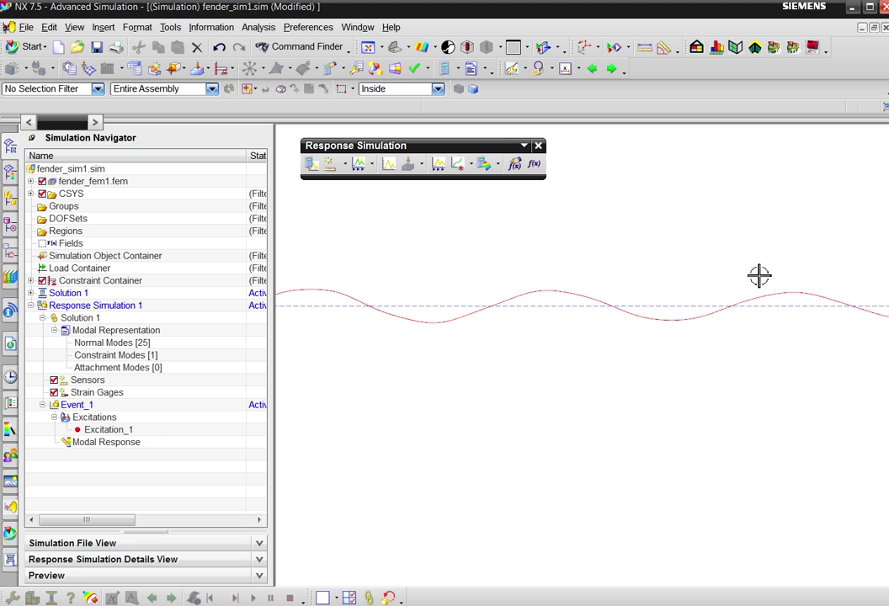
scroll(639, 330, down, 5)
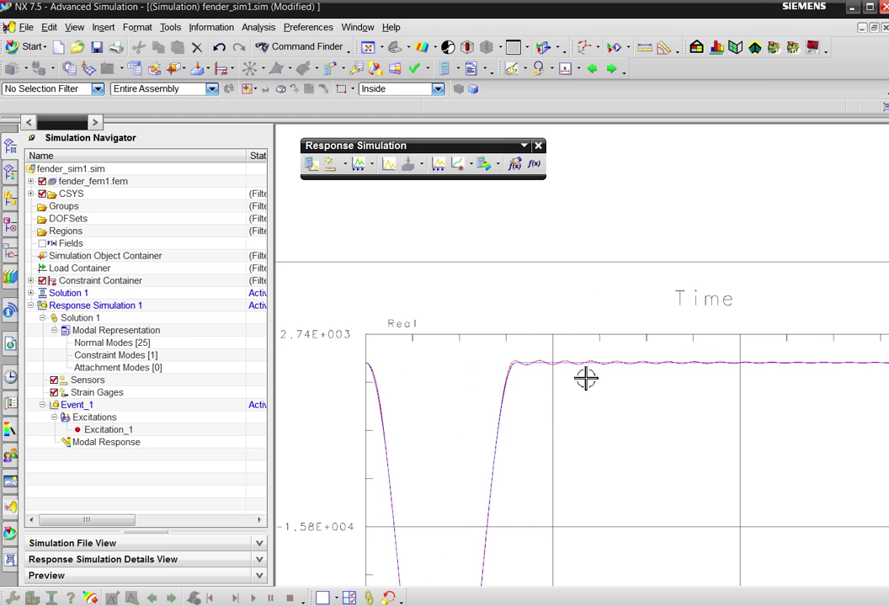
scroll(564, 361, down, 6)
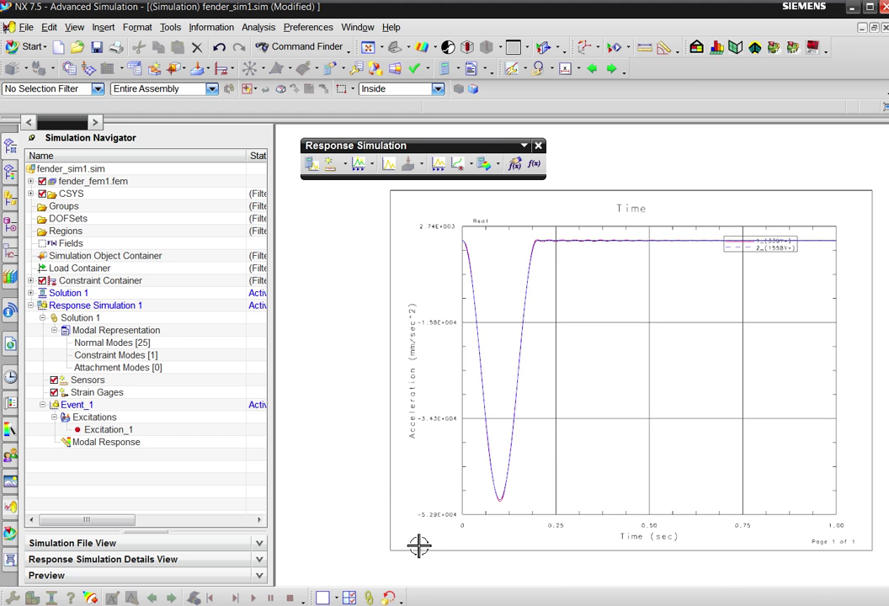
click(387, 596)
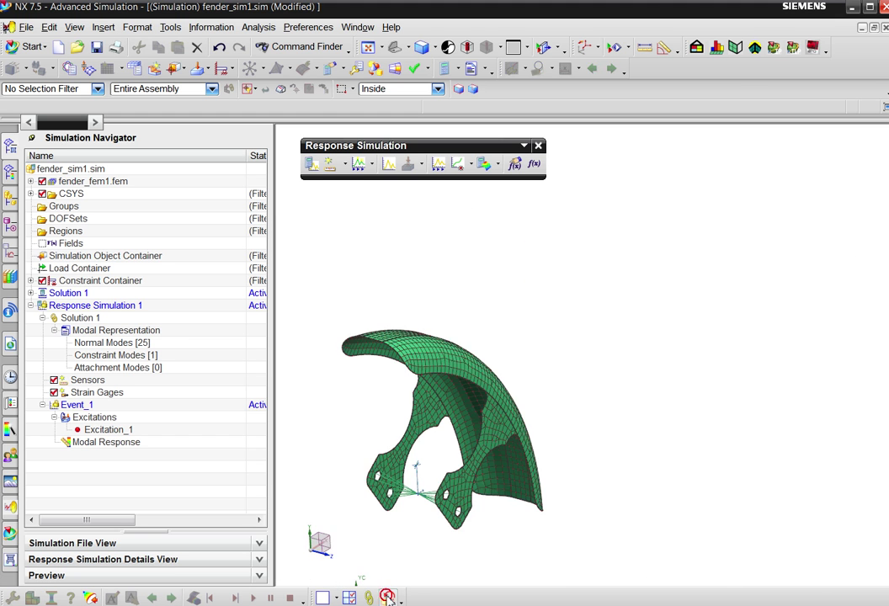
- Start an elemental function evaluation for Stress in the Element CSYS with Vonmises as the data component
click(469, 165)
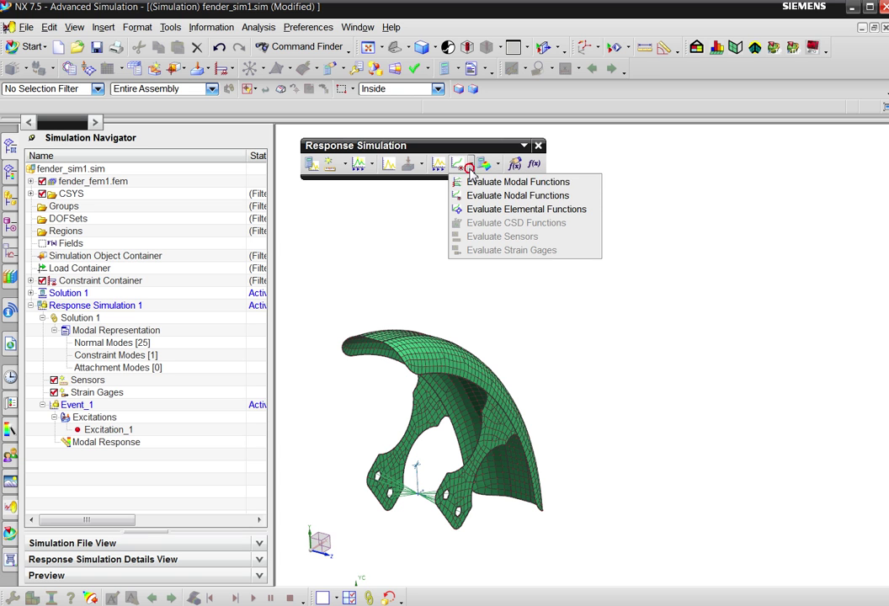
click(478, 209)
click(124, 165)
click(123, 169)
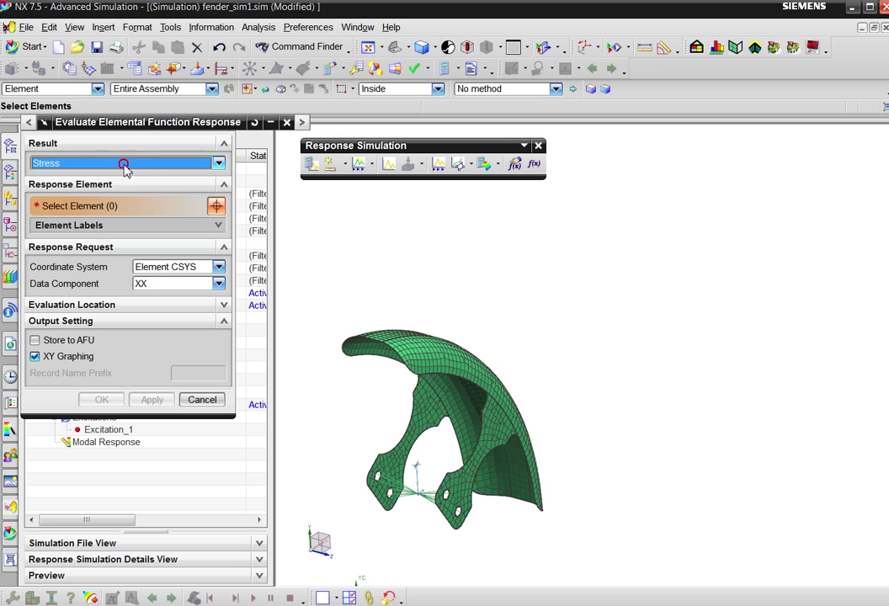
click(164, 275)
click(166, 278)
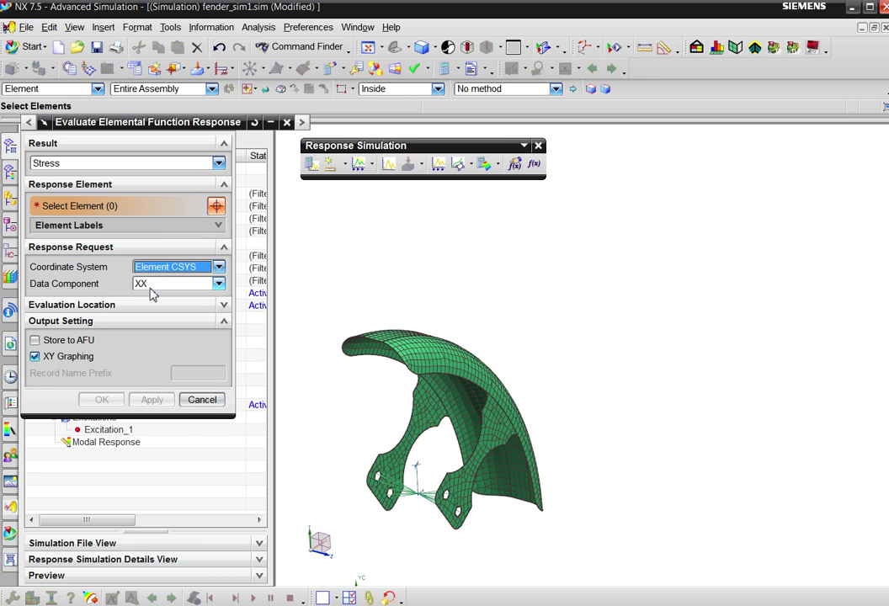
click(204, 286)
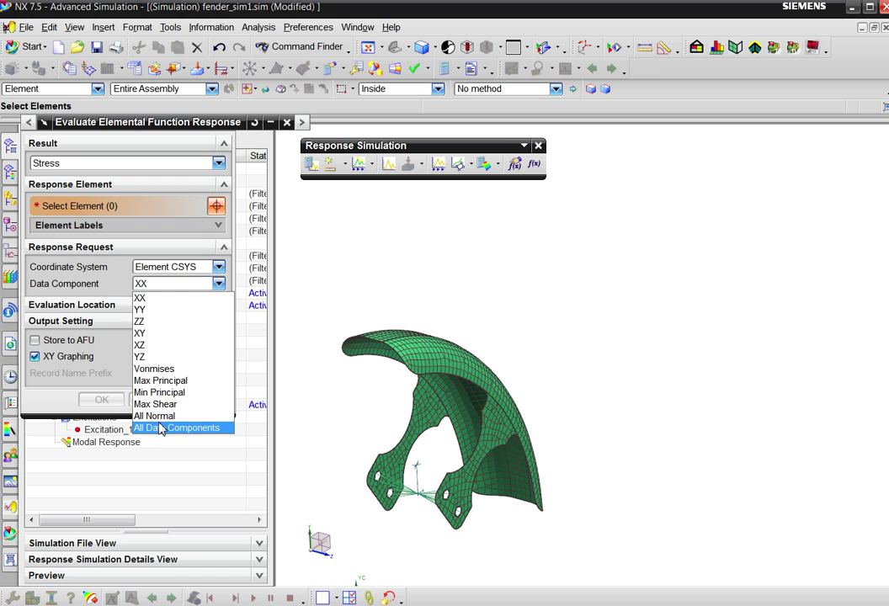
click(158, 369)
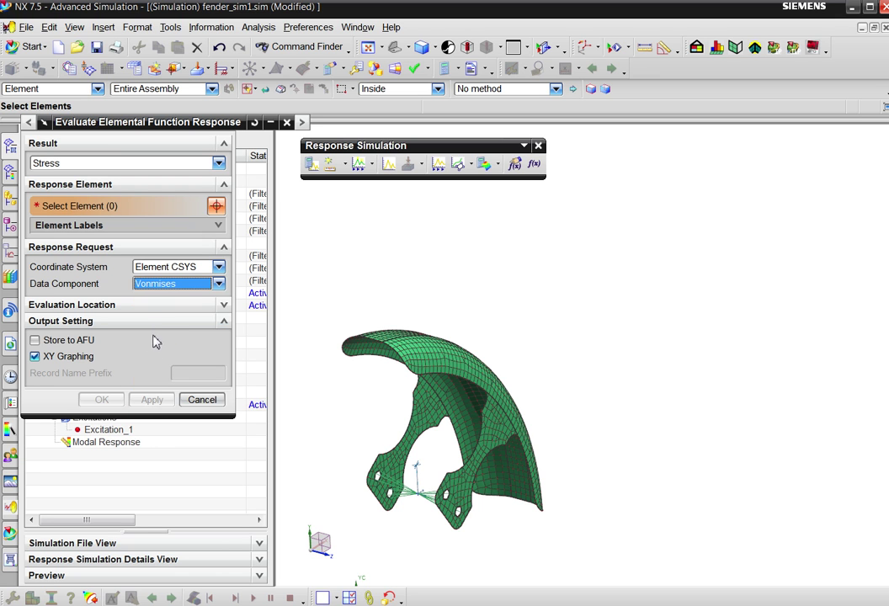
- Evaluate at the Top shell element layer and store the response functions to AFU as well as graphing them
click(139, 305)
click(163, 342)
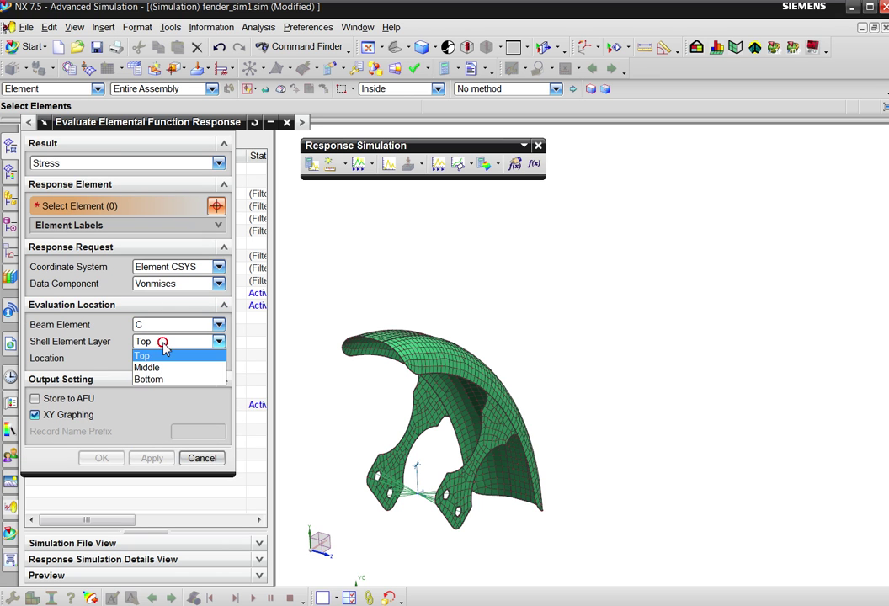
click(166, 378)
click(167, 341)
click(159, 356)
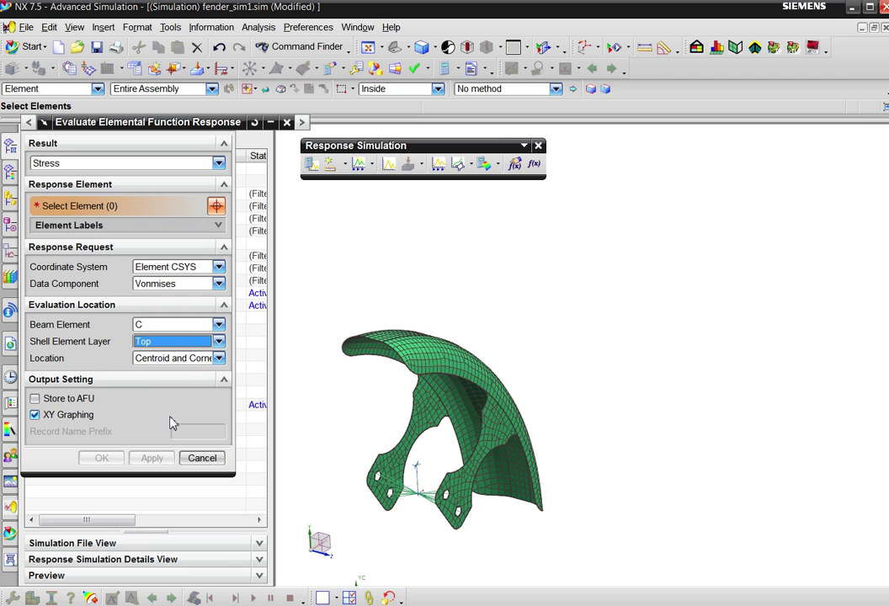
click(65, 403)
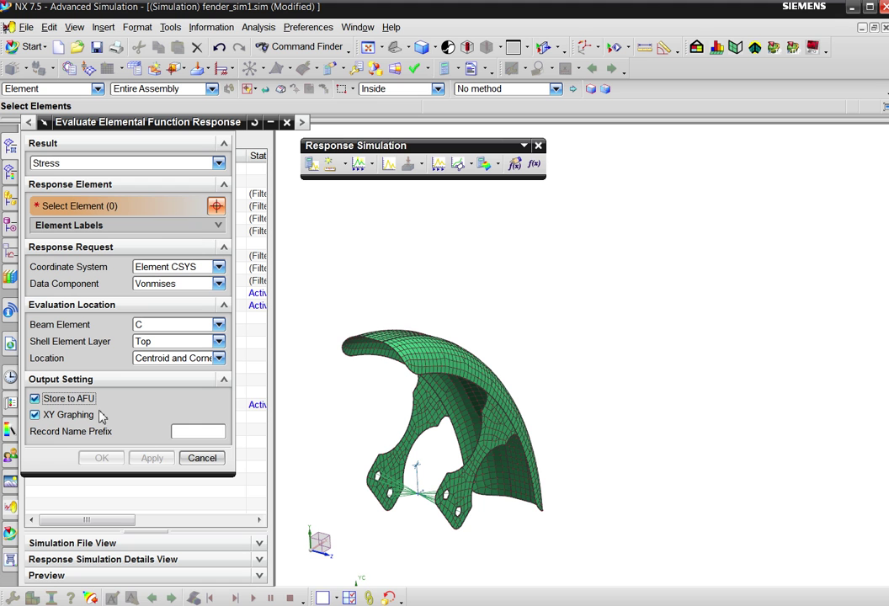
- Select element 821 on the inner edge of the near mounting bracket's arm and graph its stress response
middle_drag(433, 414, 493, 456)
scroll(492, 455, up, 5)
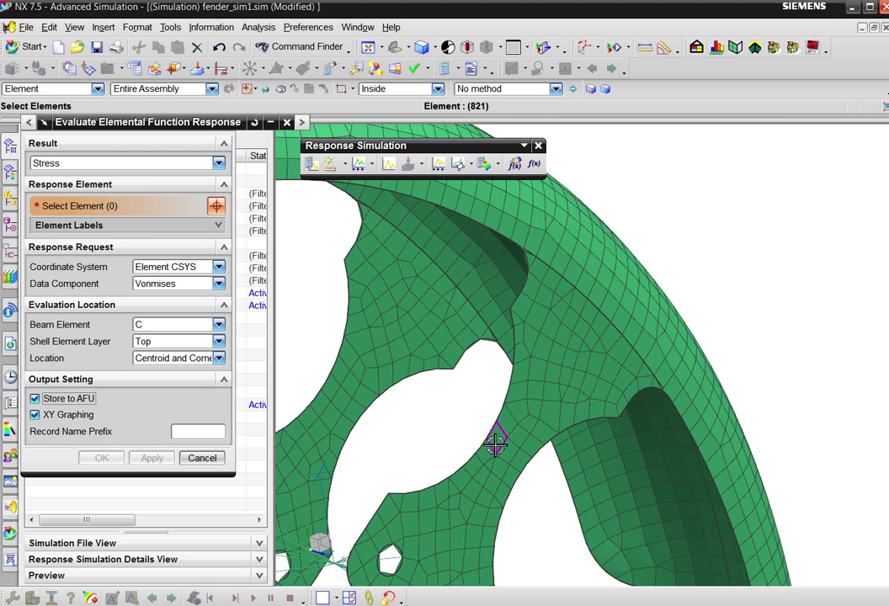
click(496, 438)
scroll(467, 471, down, 5)
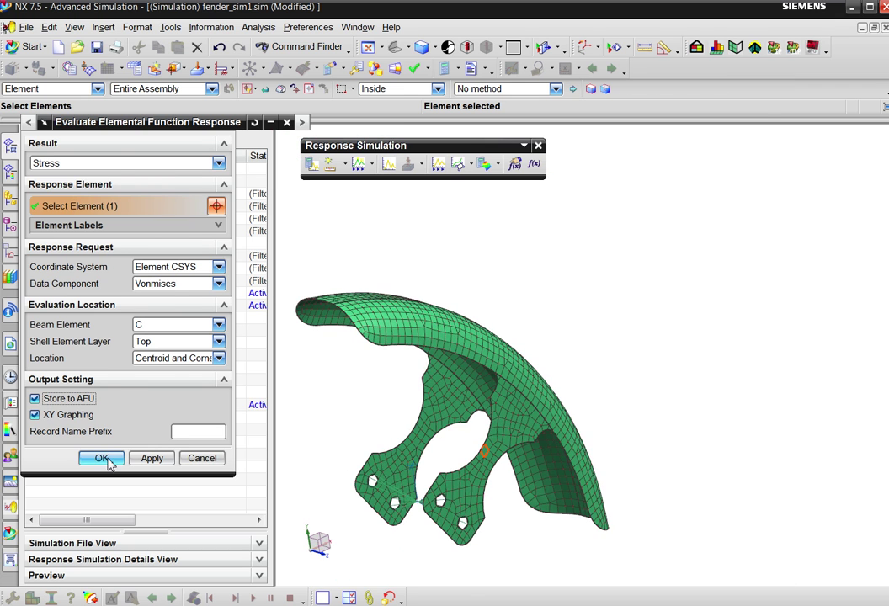
click(102, 458)
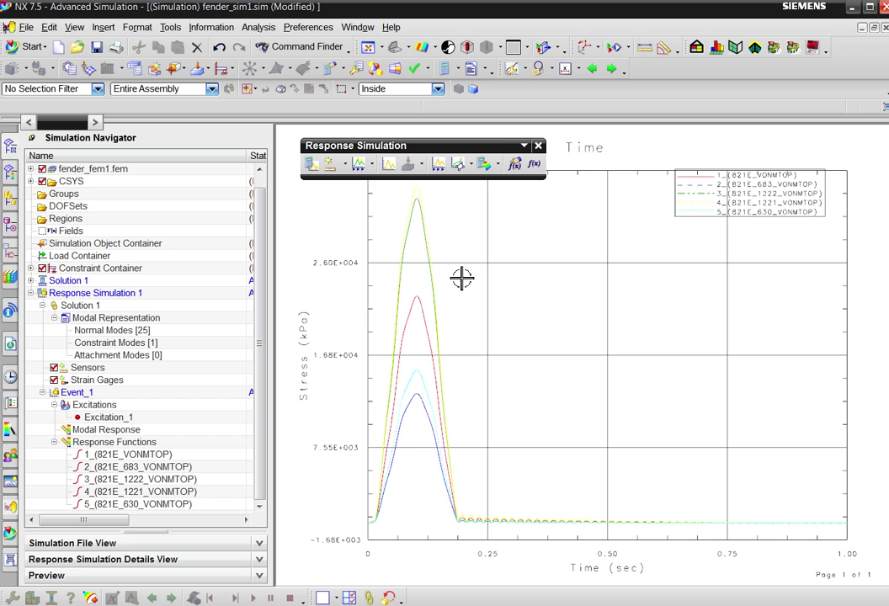
- Examine the stress curves' peaks and the oscillation after the pulse, and return to the fender model
scroll(474, 547, up, 3)
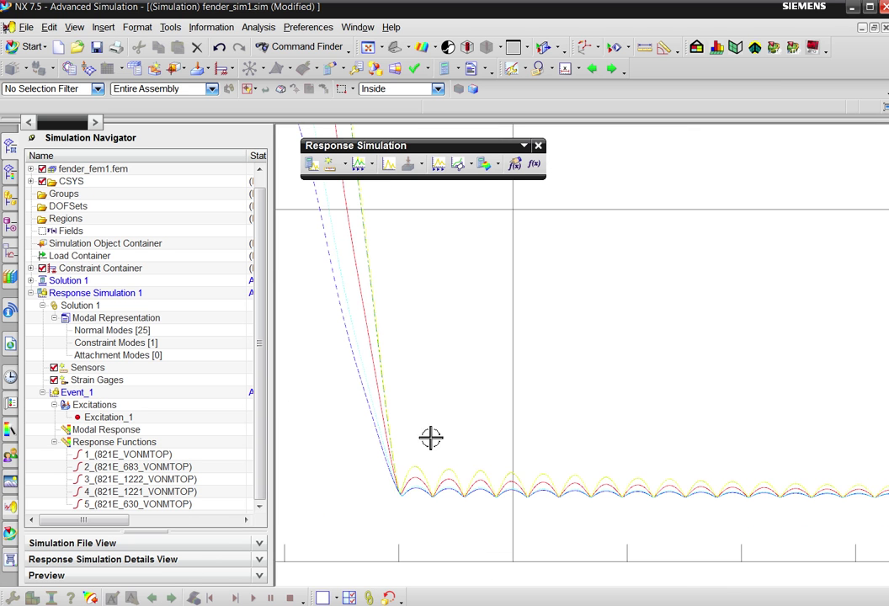
scroll(430, 437, down, 4)
scroll(402, 220, up, 5)
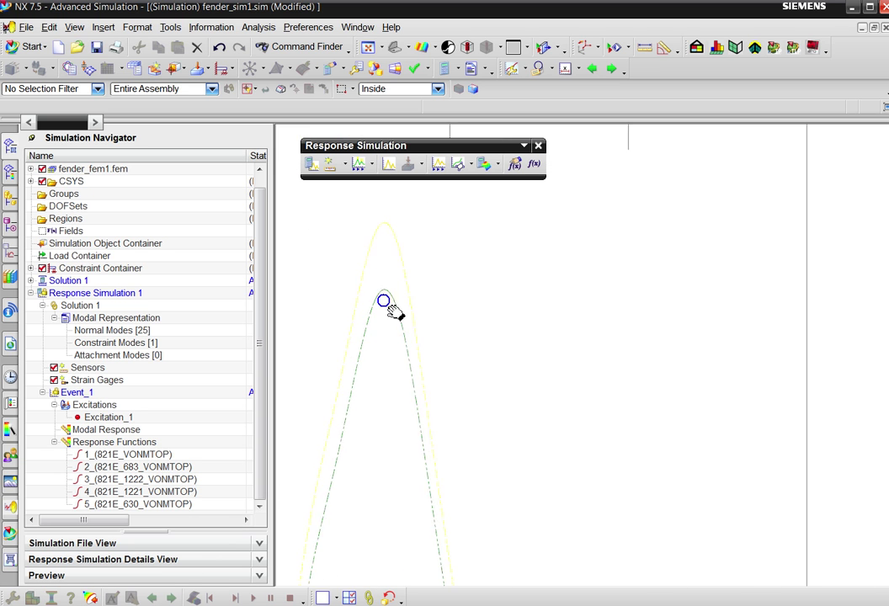
scroll(382, 308, down, 7)
scroll(415, 360, up, 2)
middle_drag(438, 328, 438, 324)
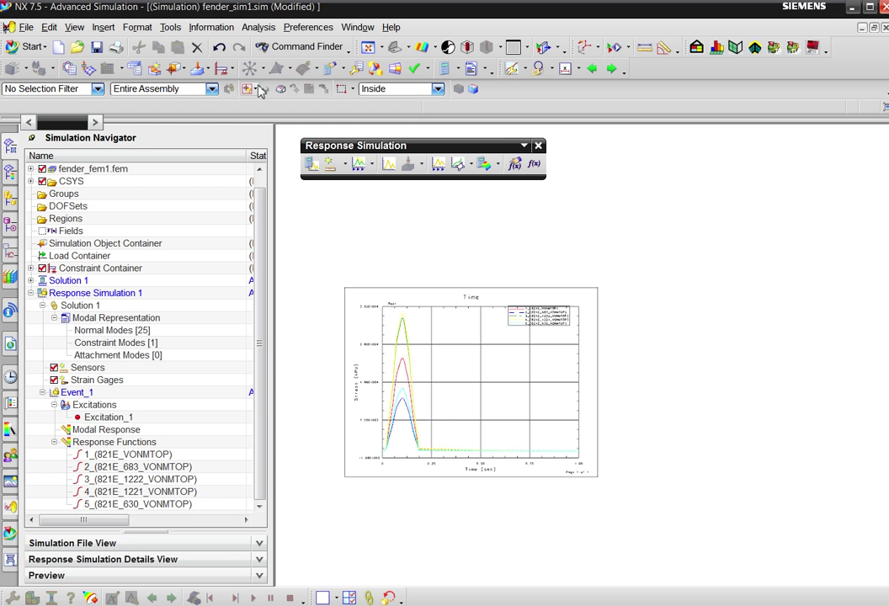
middle_drag(399, 418, 477, 402)
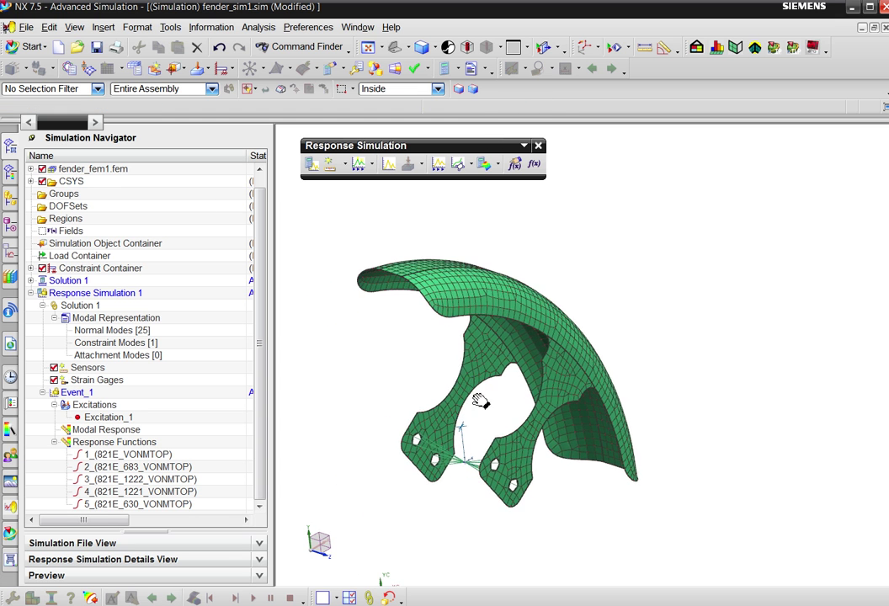
- Start a response results evaluation for Stress only, without Displacement, and select the elements across the near mounting bracket's arm
click(499, 165)
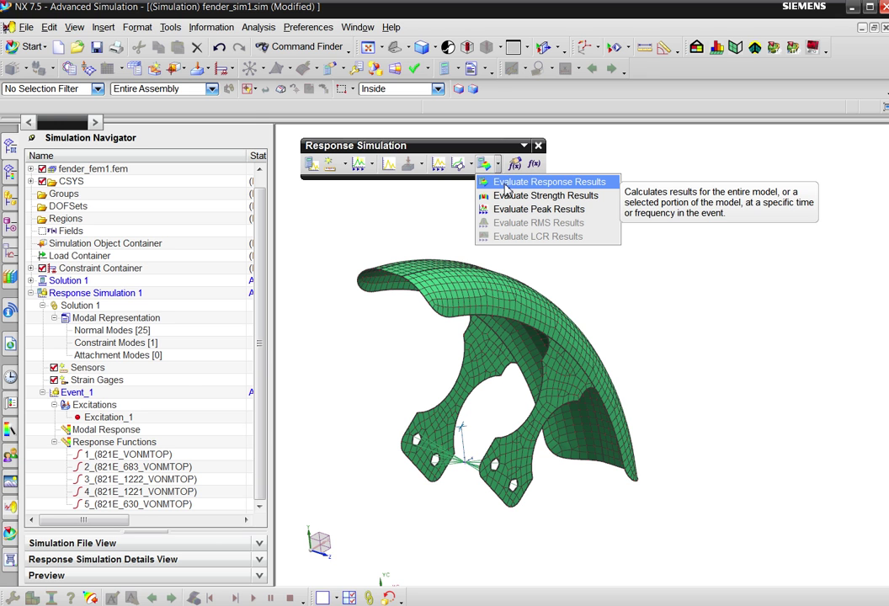
click(505, 187)
middle_drag(430, 364, 484, 459)
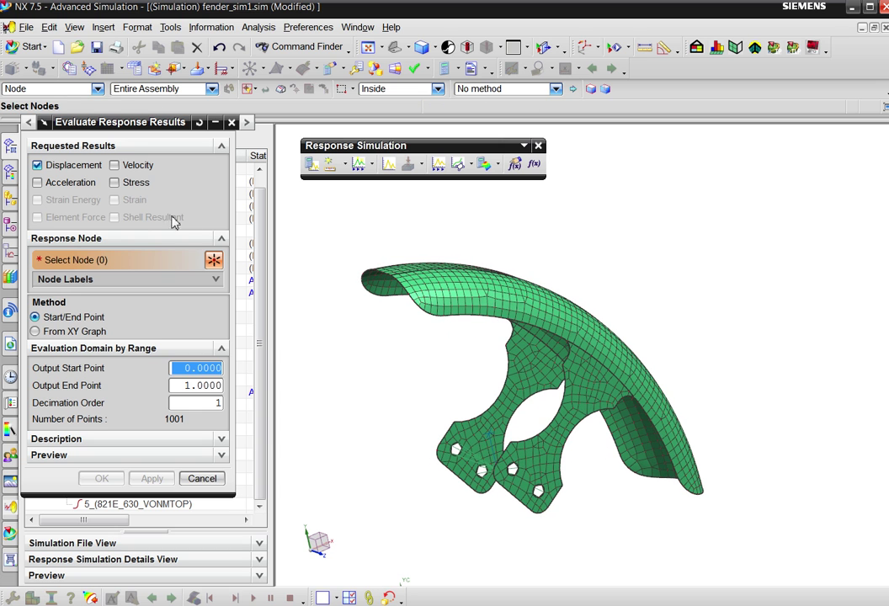
click(114, 182)
click(37, 165)
drag(589, 465, 532, 393)
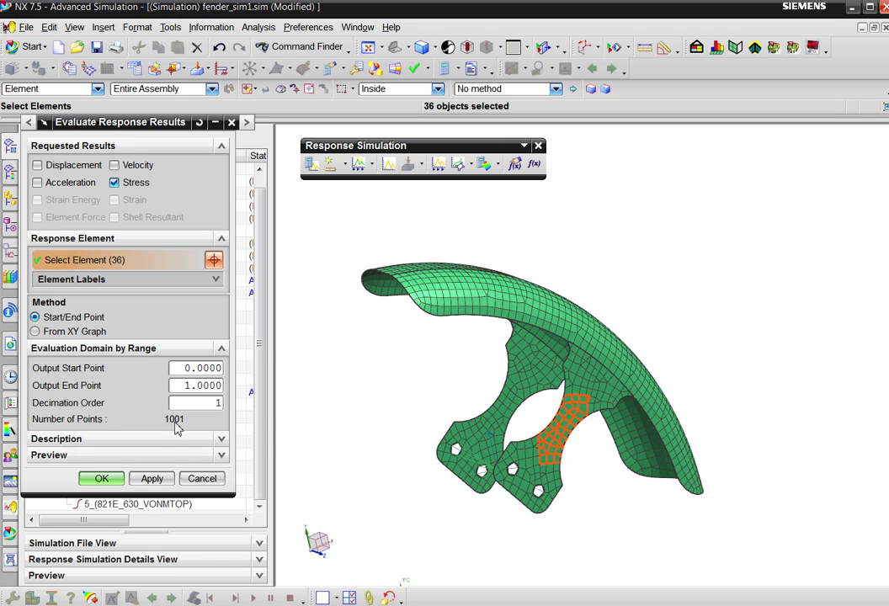
- Set the decimation order to 5 and evaluate the response results
drag(204, 405, 226, 407)
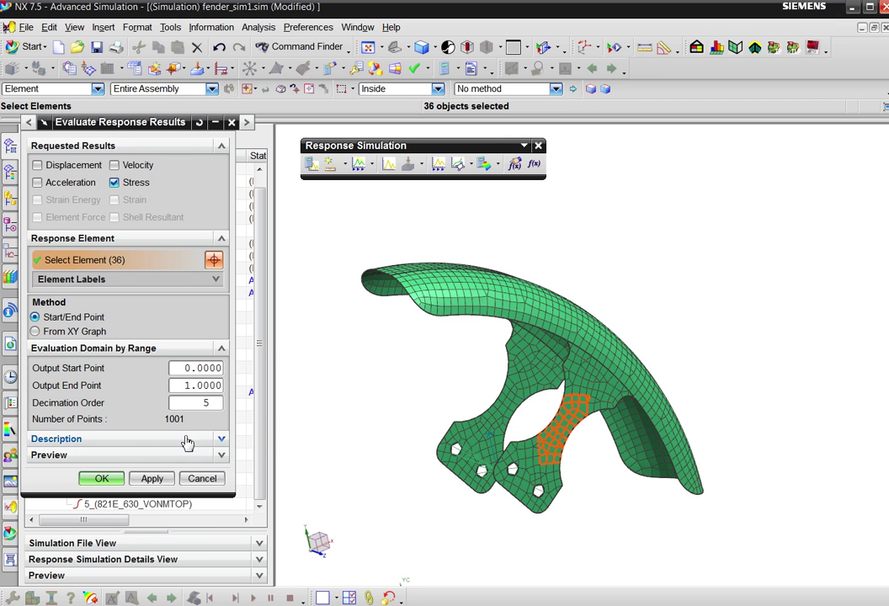
key(Tab)
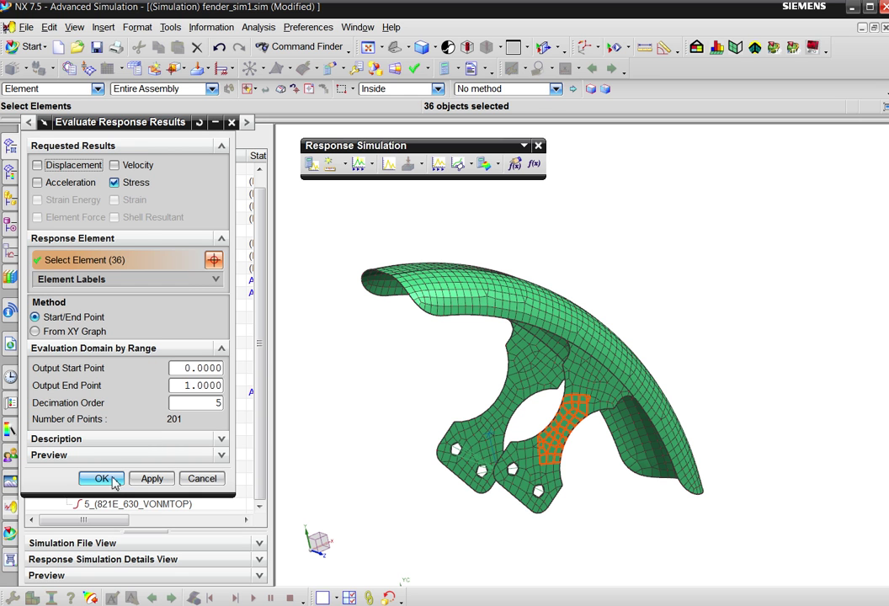
click(102, 478)
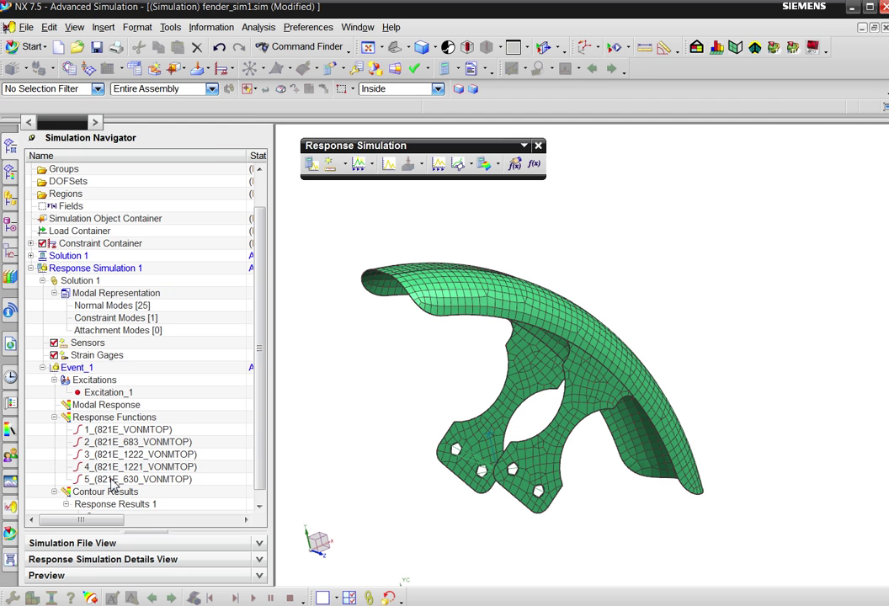
- Display the Stress contour of Response Results 1 and play its 8-frame linear animation
double_click(99, 503)
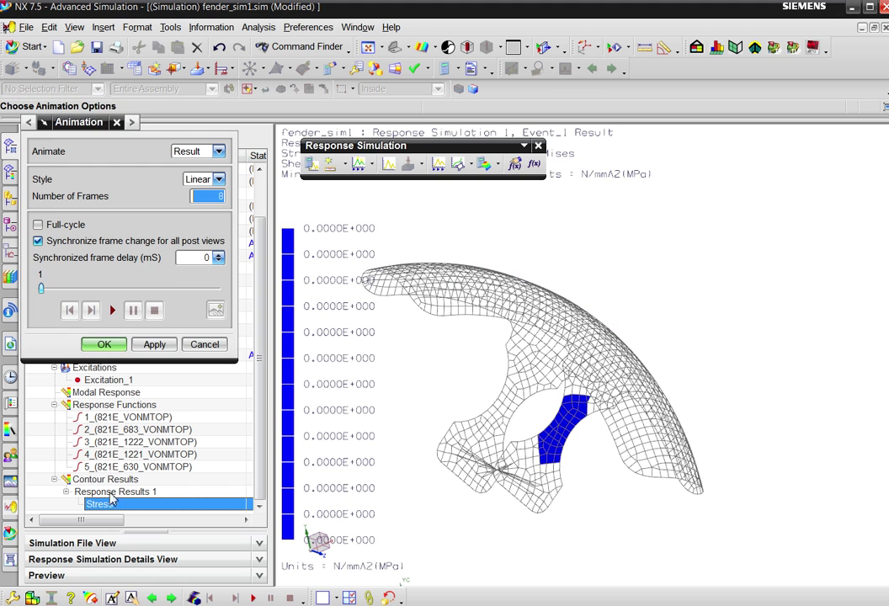
click(112, 310)
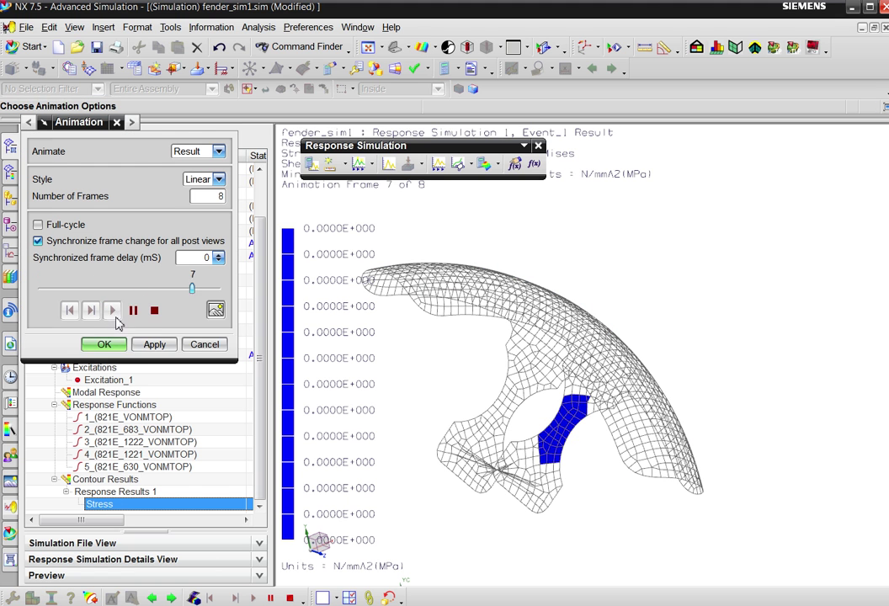
click(200, 346)
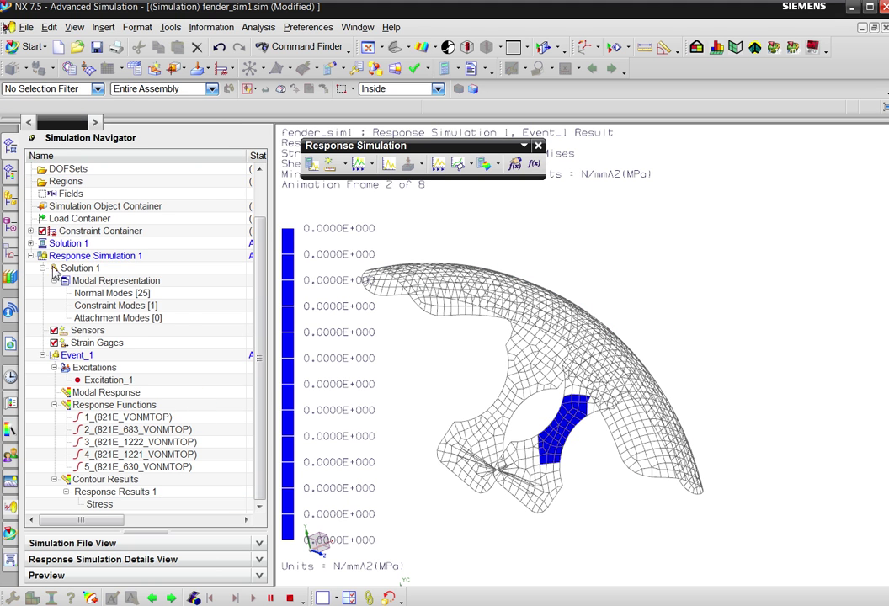
- Browse the solved iterations of Response Simulation 1's Event_1 in the post-processing results and expand Iteration 1
click(9, 174)
scroll(145, 451, down, 2)
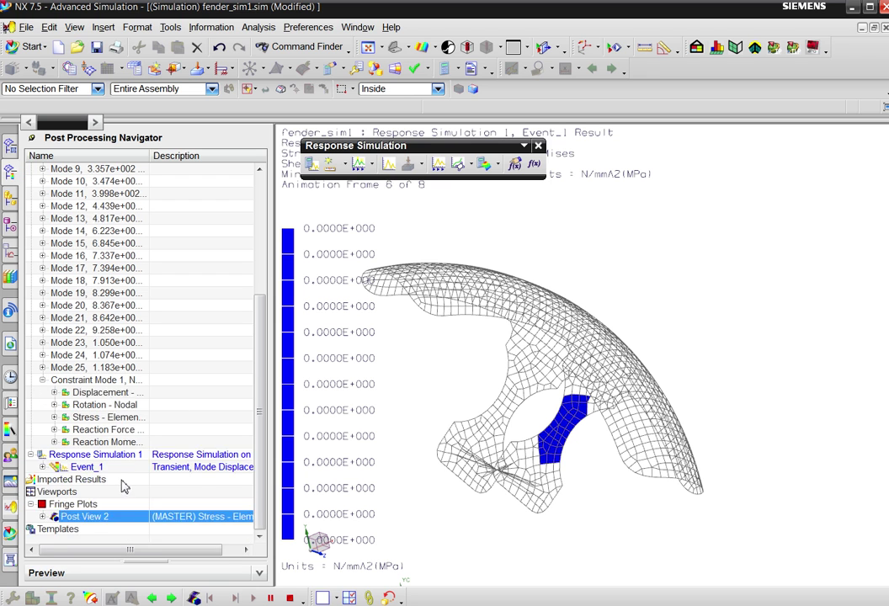
scroll(89, 497, up, 3)
click(89, 503)
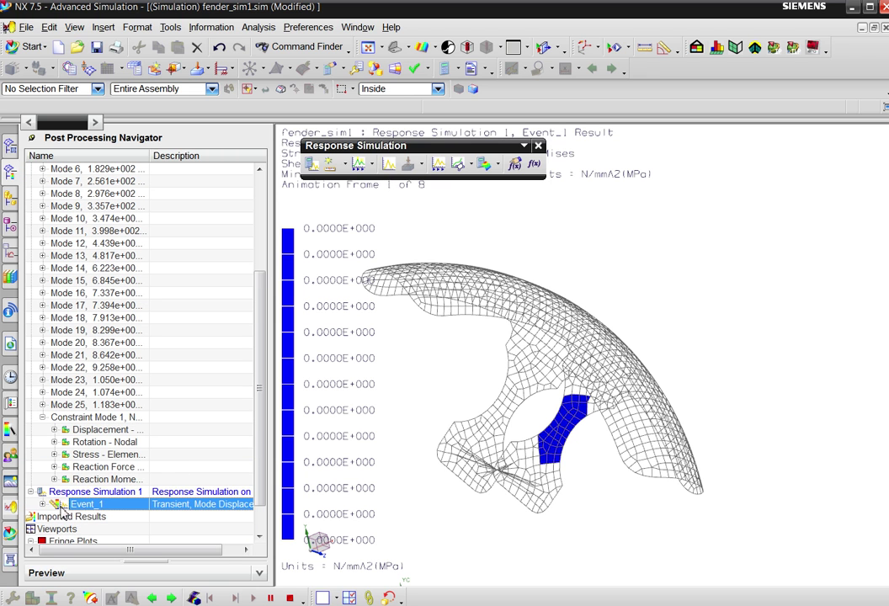
double_click(59, 503)
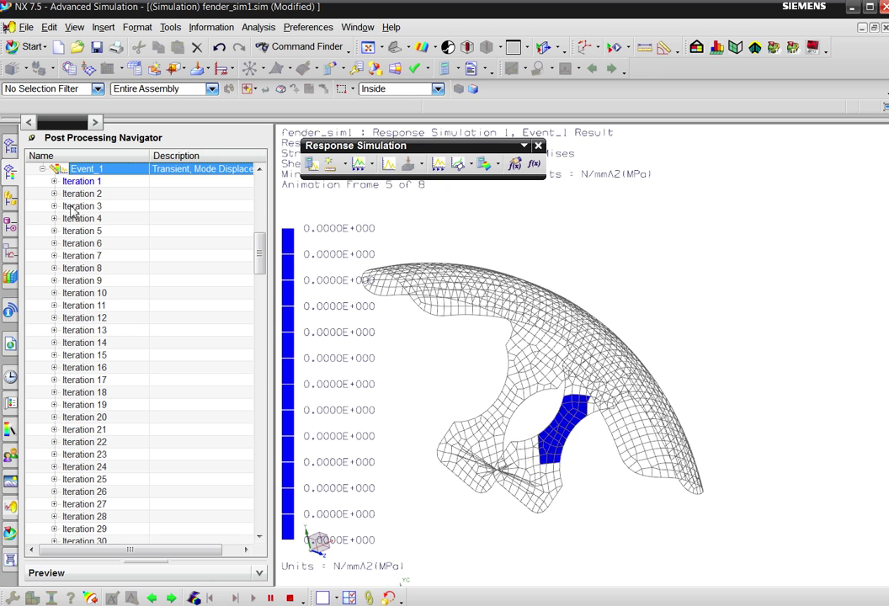
scroll(100, 387, down, 20)
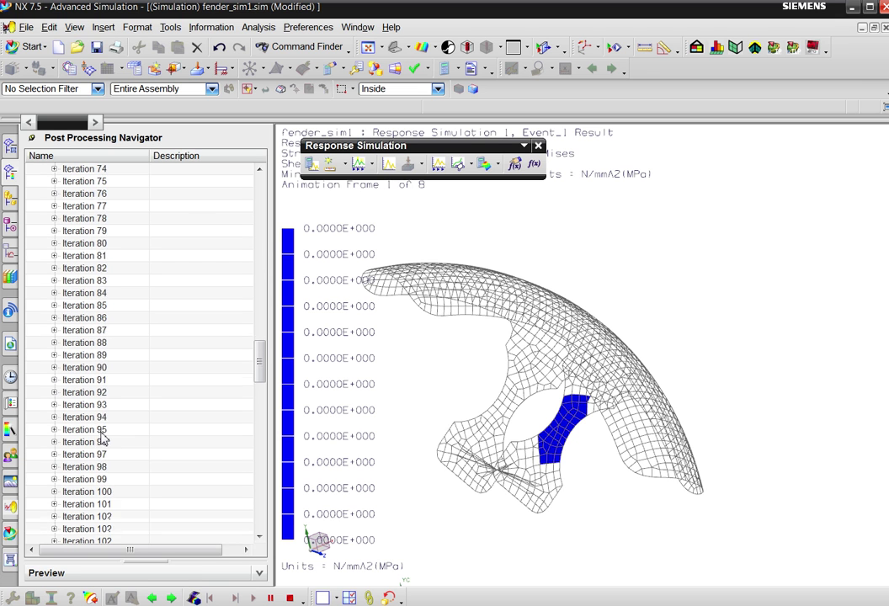
scroll(102, 446, down, 4)
drag(259, 396, 242, 360)
scroll(249, 267, up, 3)
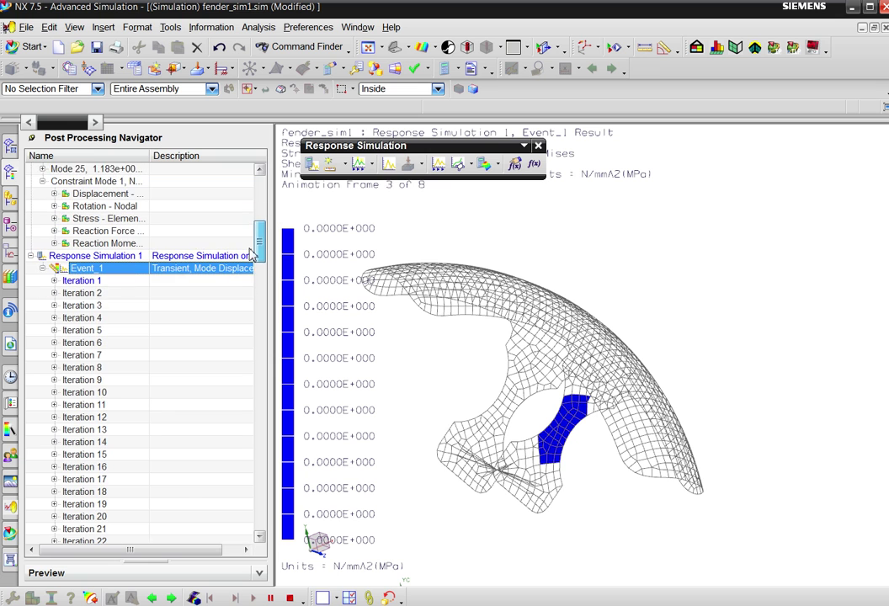
click(55, 268)
click(75, 282)
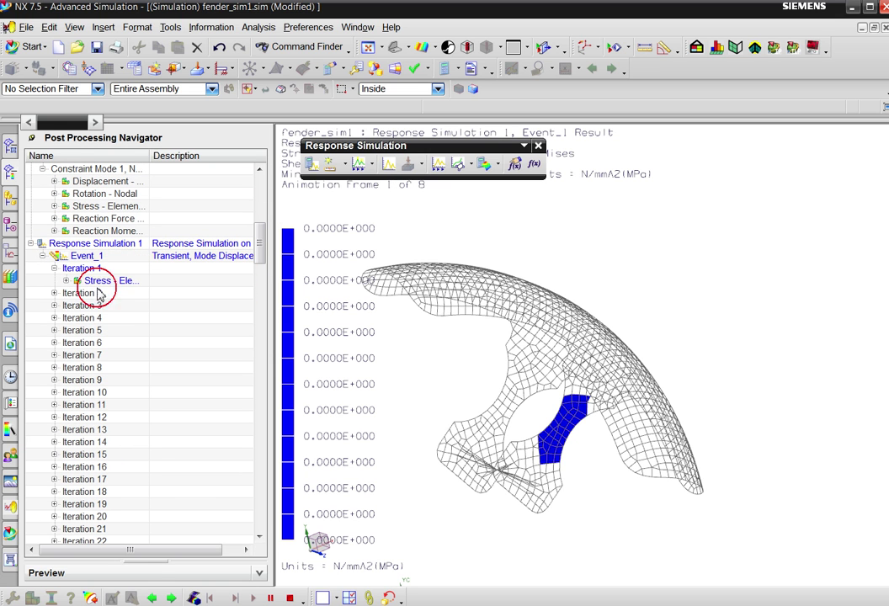
- Animate the stress contour over Iterations from Iteration 1 to Iteration 201 of Response Results 1
click(194, 597)
click(200, 155)
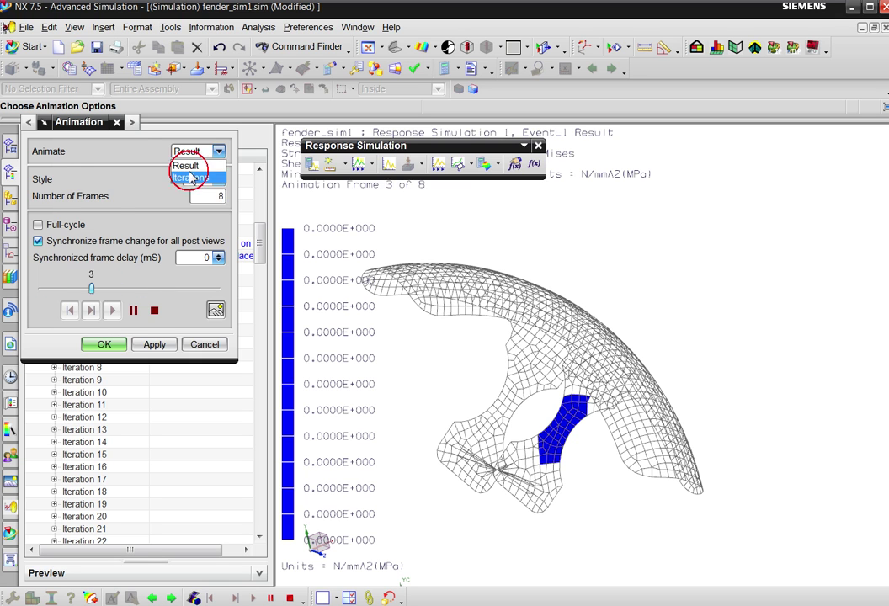
click(191, 178)
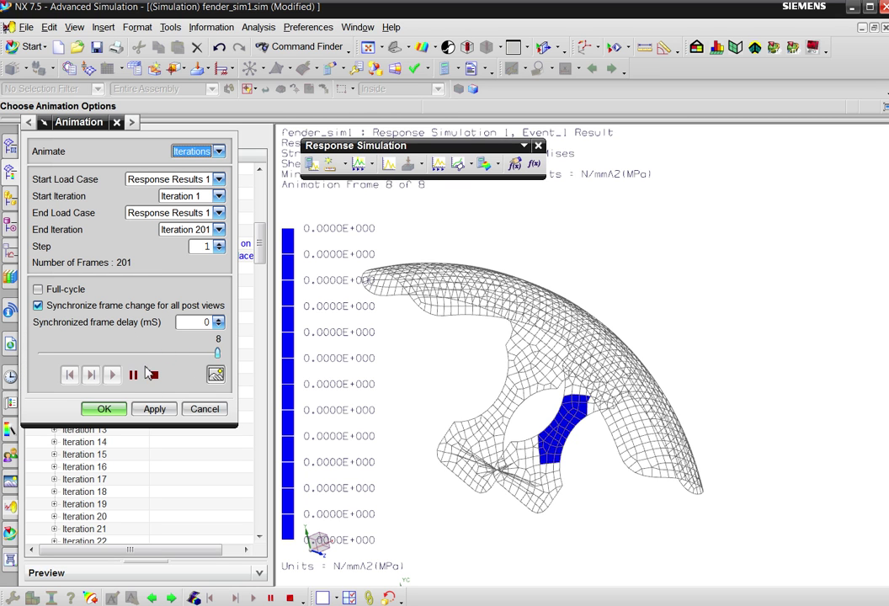
click(152, 374)
click(113, 375)
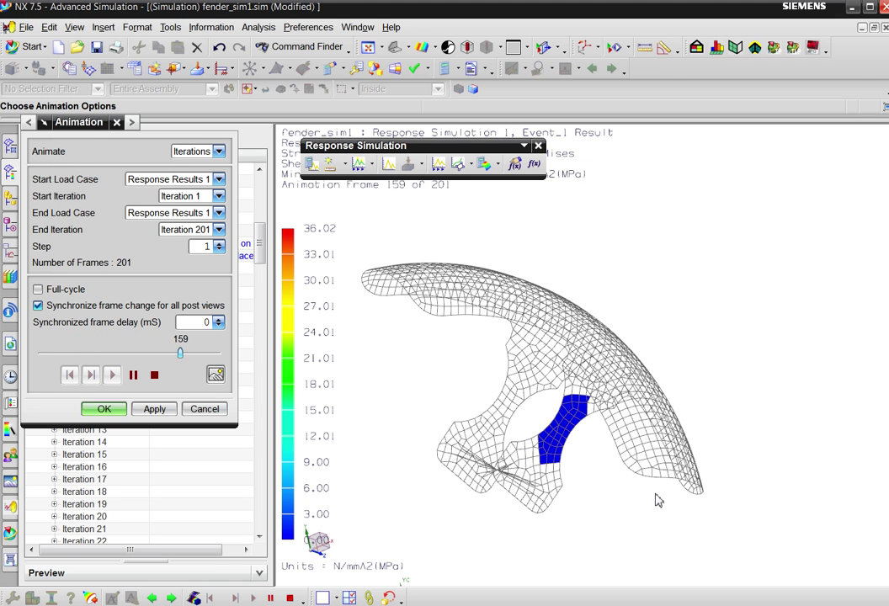
- Shorten the iteration animation to end at Iteration 49, replay it on the bracket's arm, and close the animation settings
click(218, 229)
drag(223, 431, 220, 290)
click(206, 409)
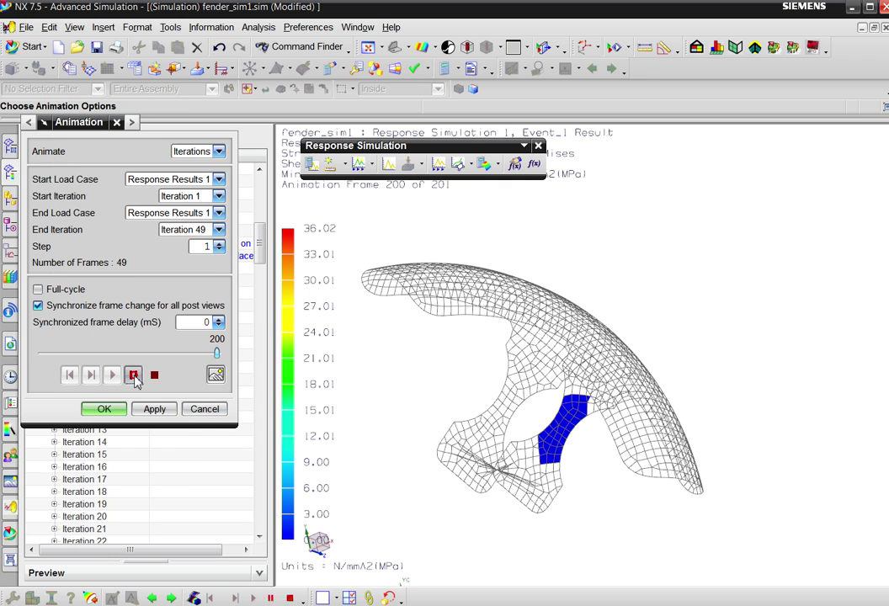
click(154, 375)
click(112, 375)
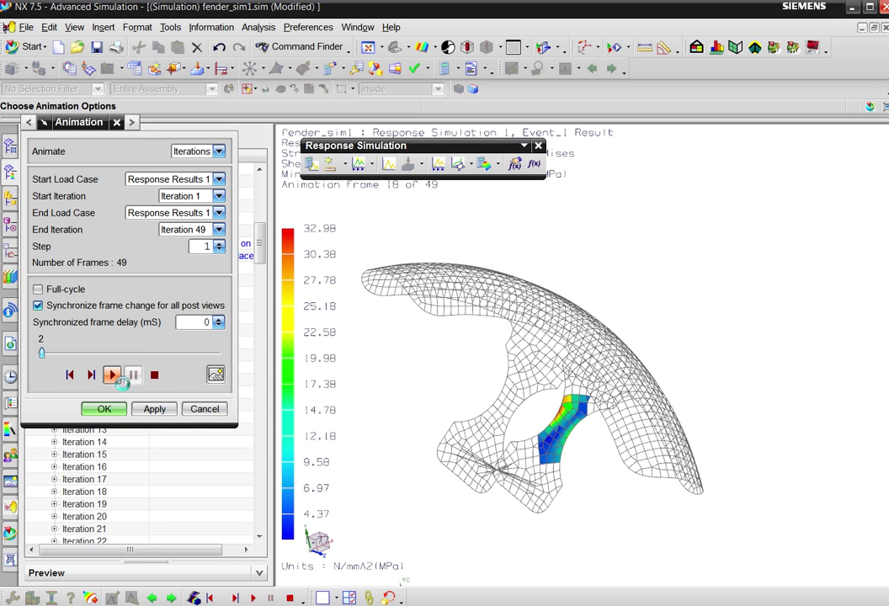
scroll(547, 414, up, 5)
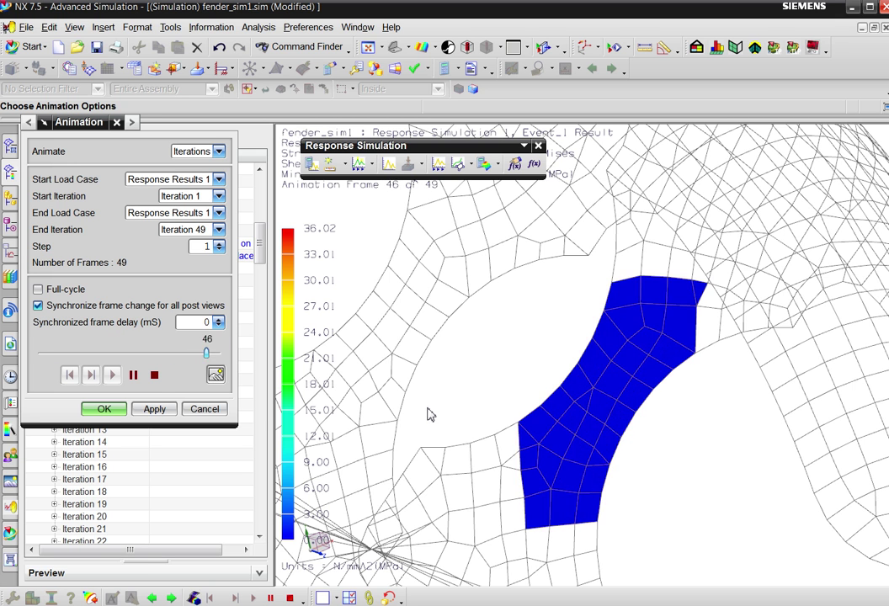
click(155, 376)
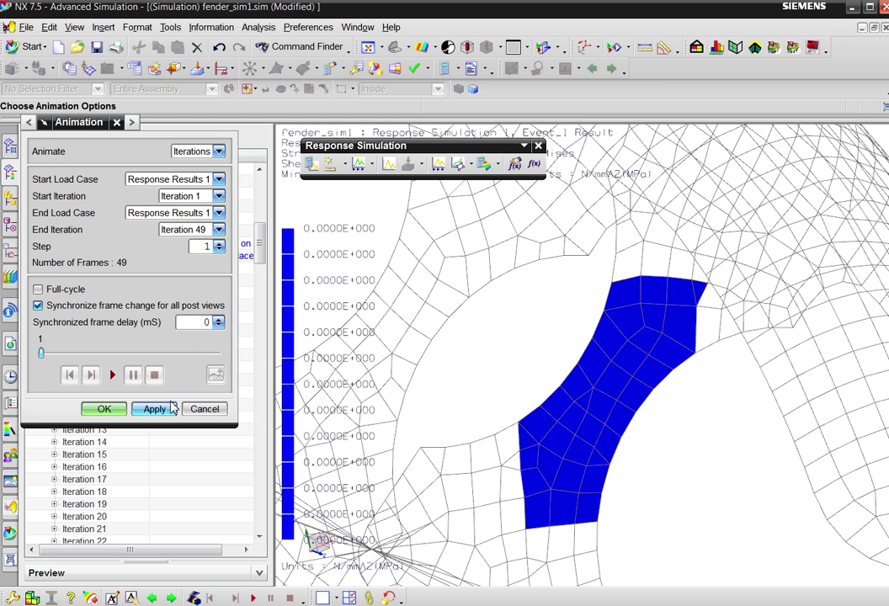
click(202, 410)
- Start a Stress response results evaluation on the elements across the near bracket's arm, with the From XY Graph method
click(9, 147)
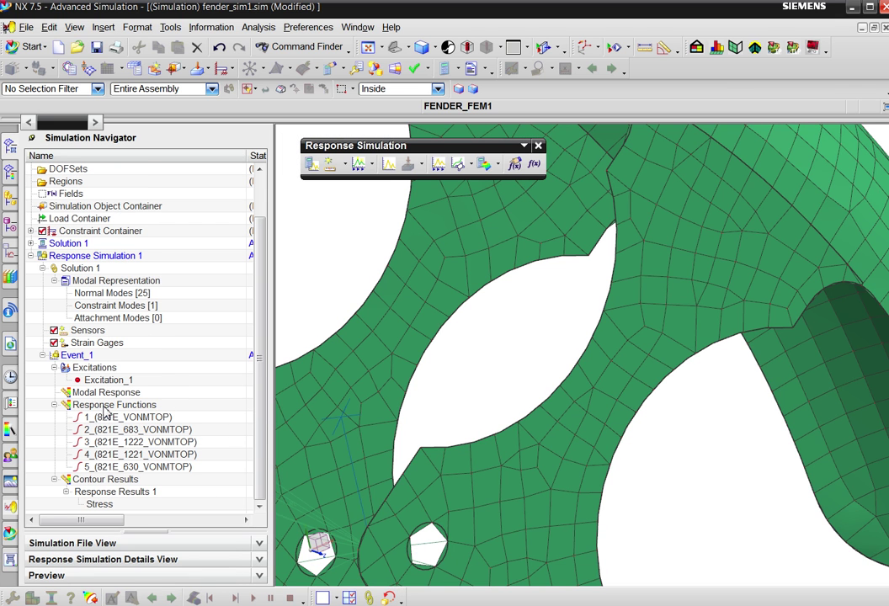
click(487, 164)
key(ctrl+f)
drag(647, 451, 552, 337)
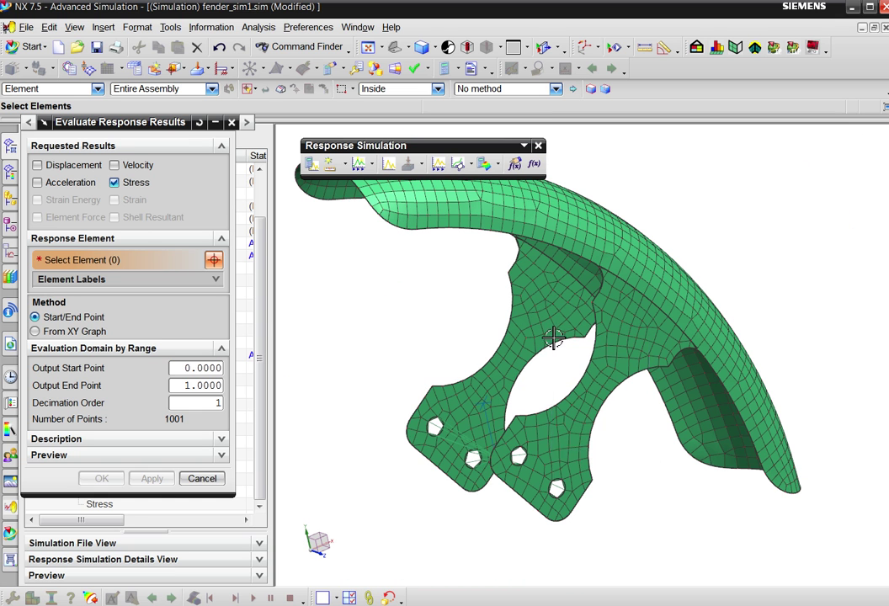
click(59, 333)
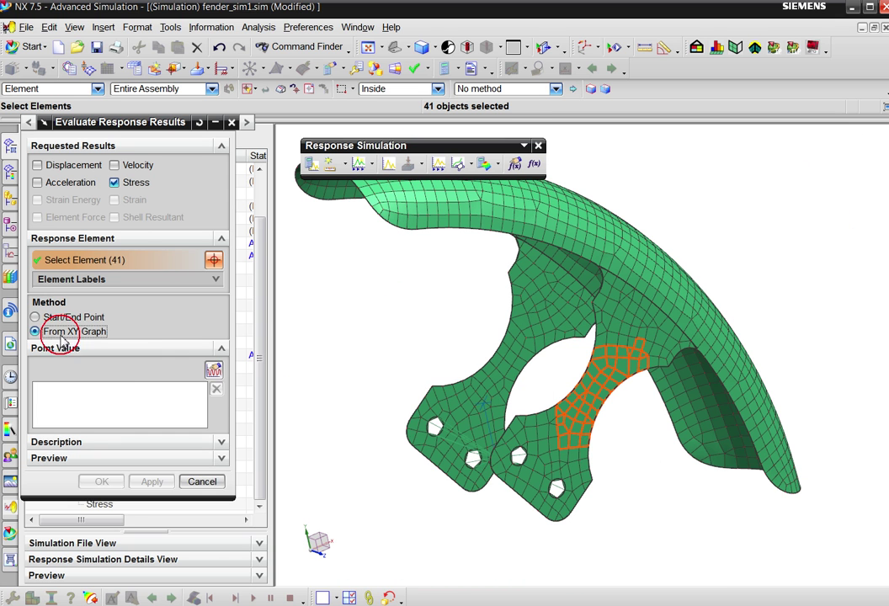
- Pick the peak point at 0.102 s on response function 3_(821E_1222_VONMTOP) and evaluate the response results there
click(215, 373)
click(58, 182)
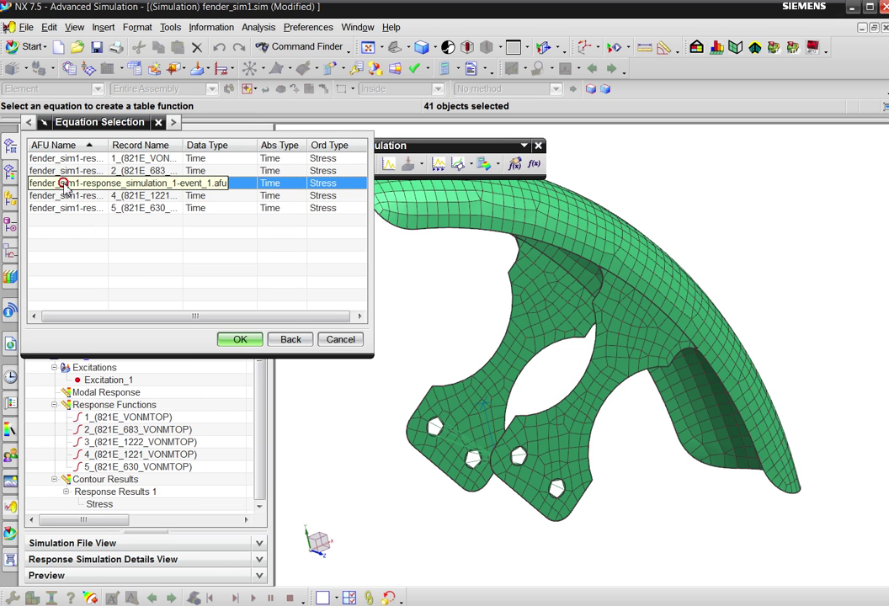
click(241, 339)
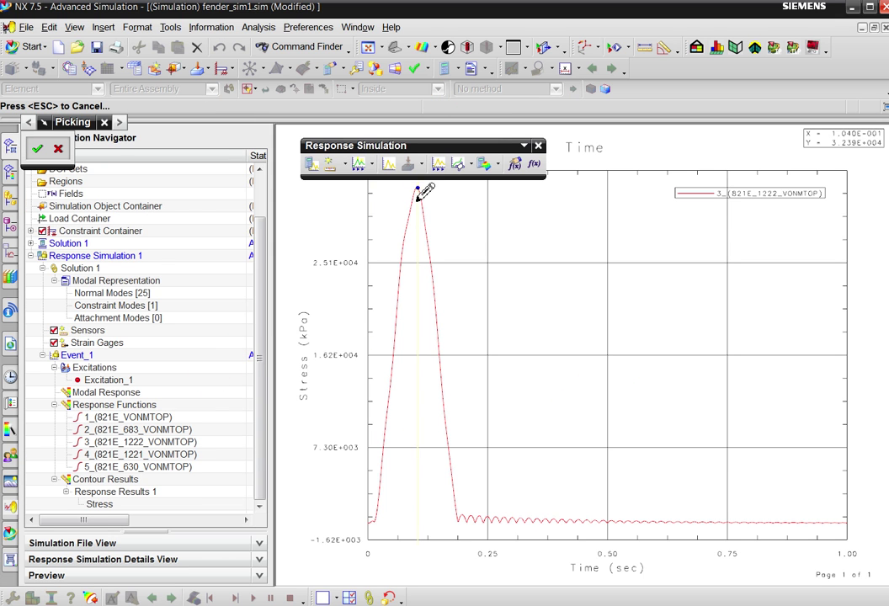
scroll(433, 359, up, 5)
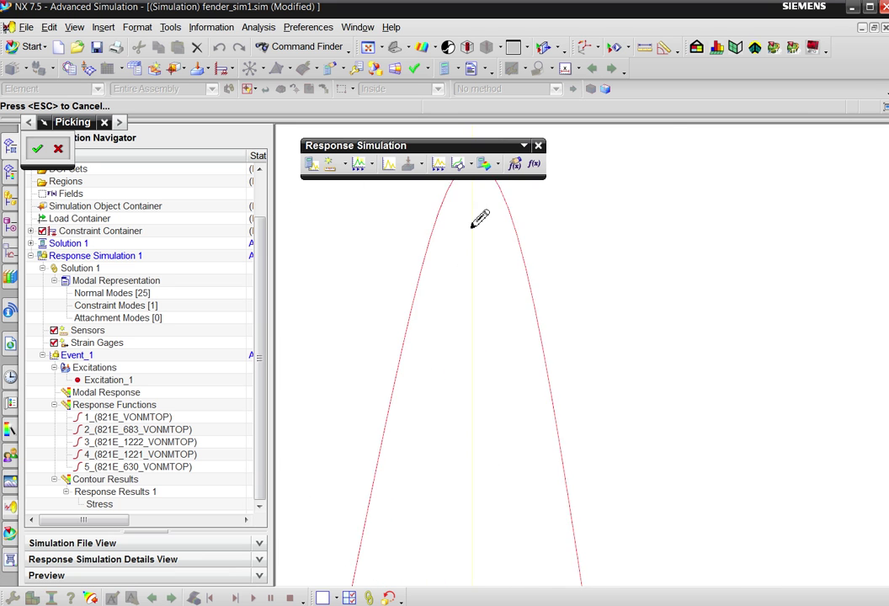
click(472, 407)
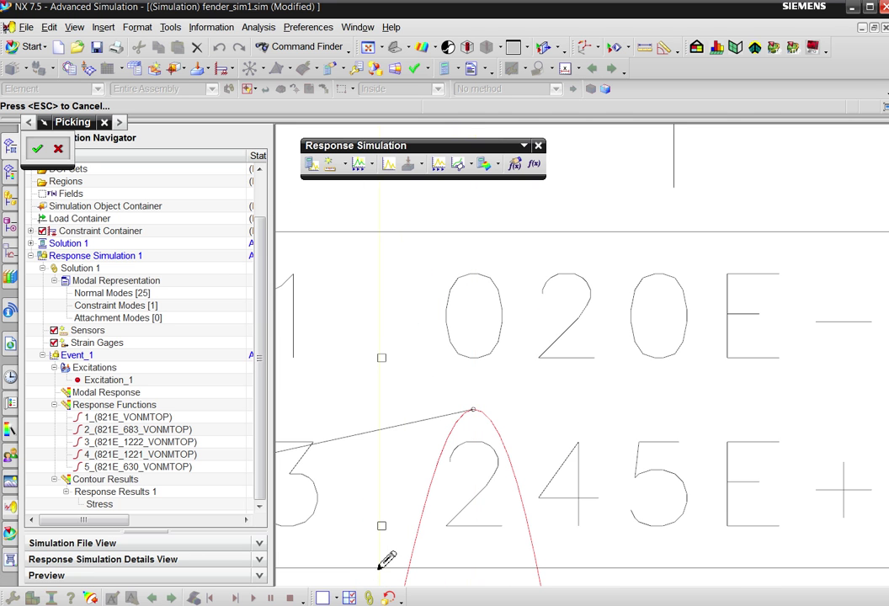
scroll(507, 476, down, 5)
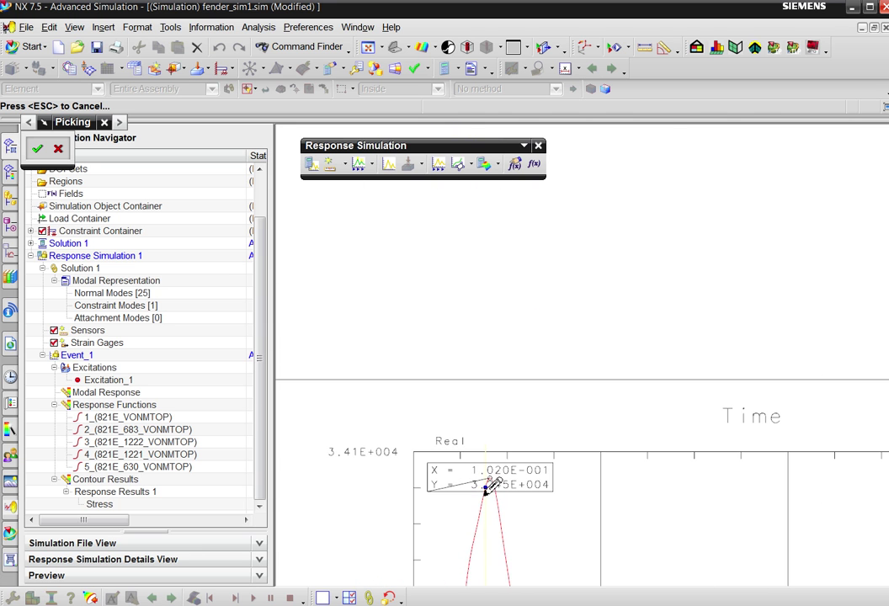
click(37, 149)
click(102, 482)
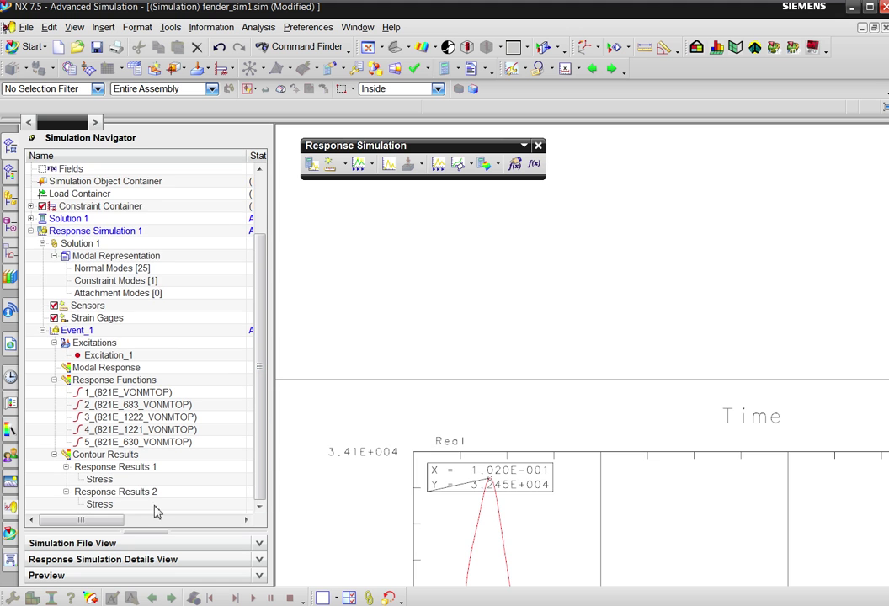
- Display the Stress contour of Response Results 2 and close the animation settings without playing it
double_click(116, 507)
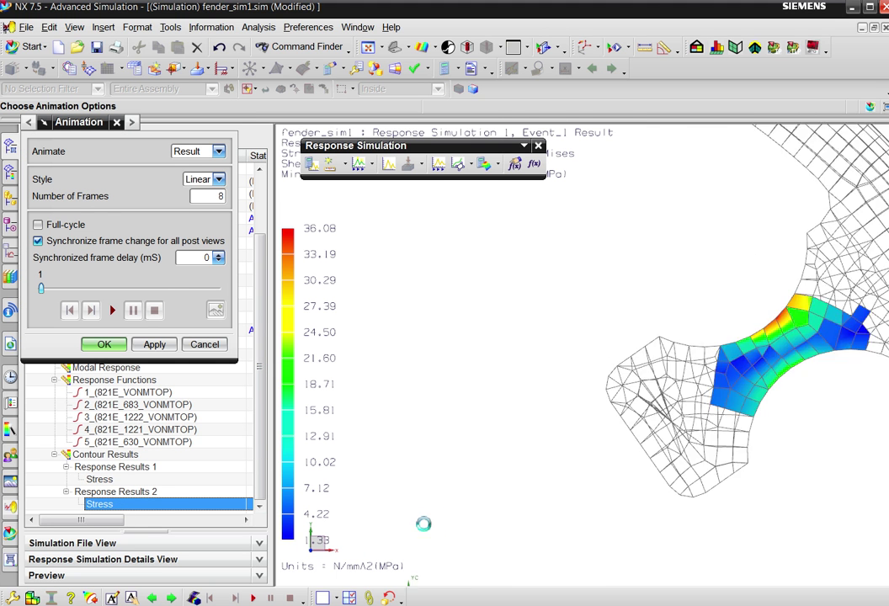
scroll(587, 371, up, 2)
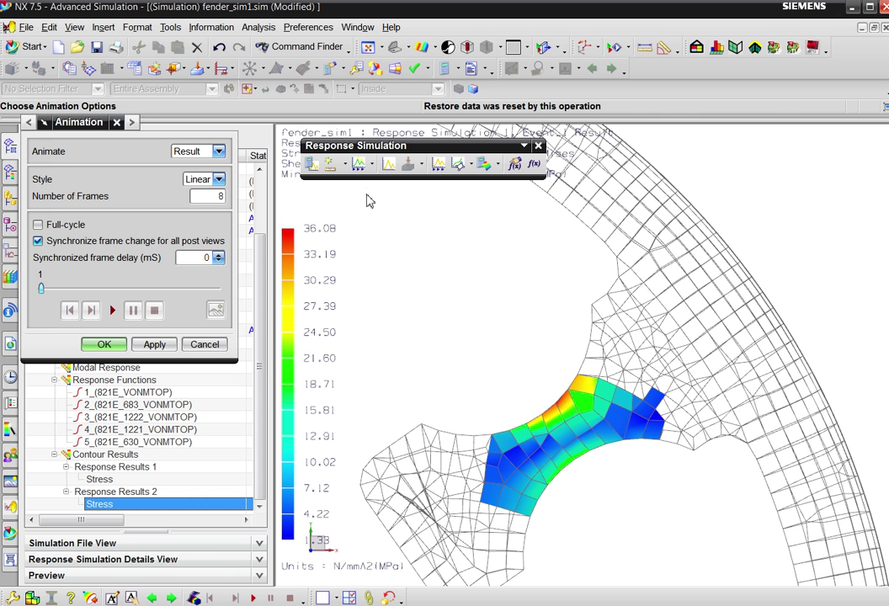
middle_drag(438, 296, 471, 299)
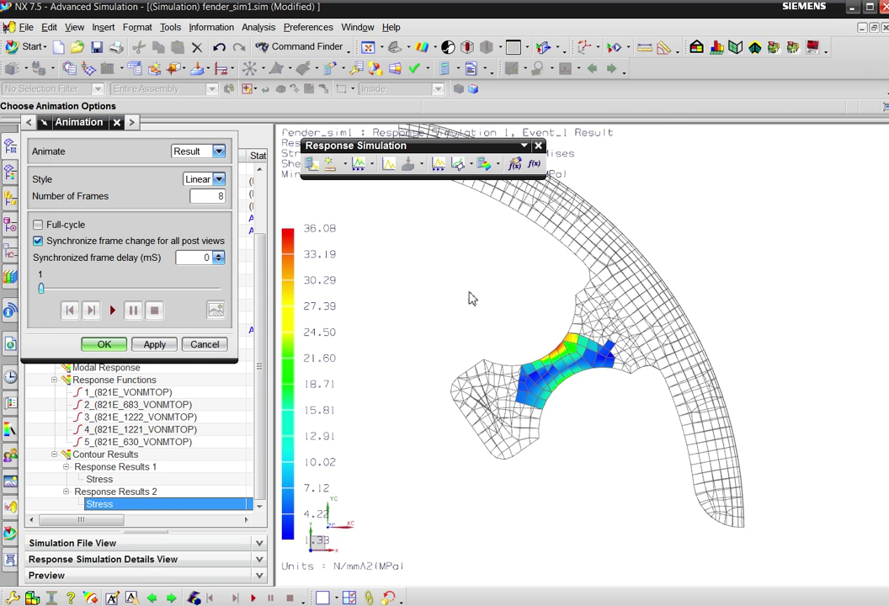
click(205, 345)
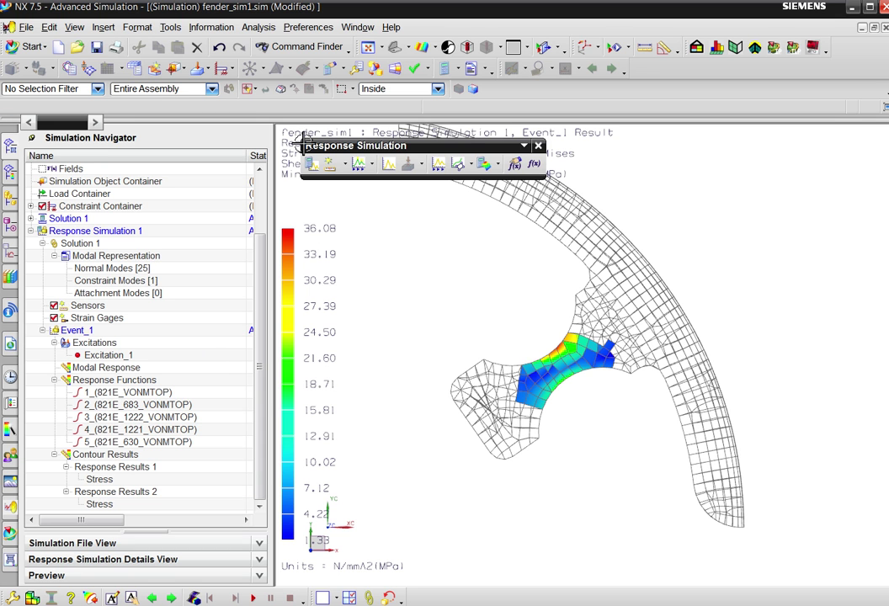
- Evaluate peak results for VonMises Stress on the elements across the mounting bracket's arm
click(497, 166)
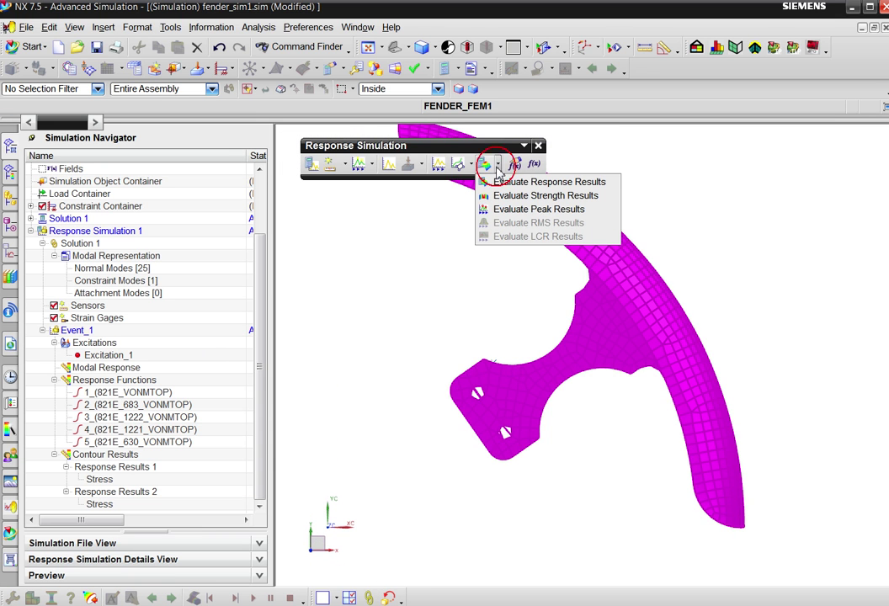
click(544, 210)
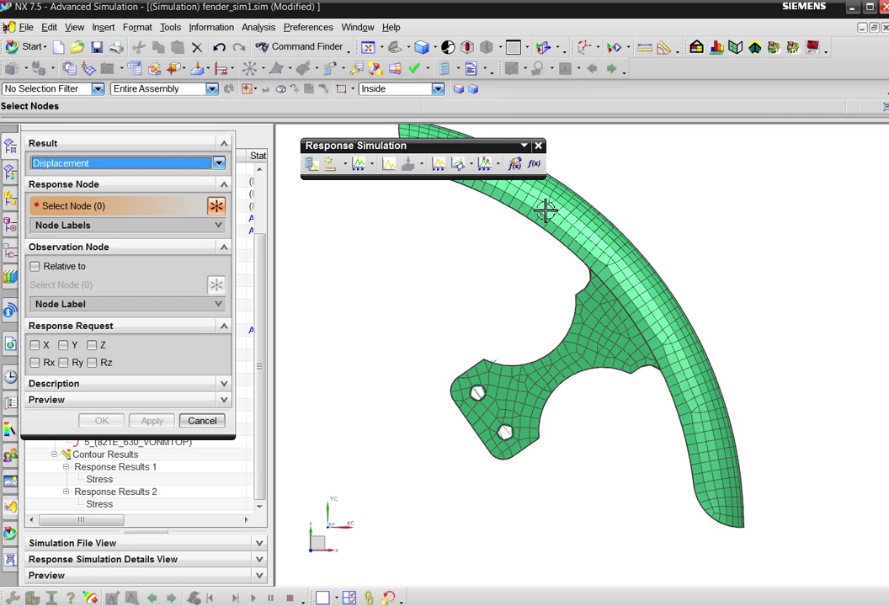
middle_drag(604, 439, 585, 411)
drag(589, 407, 540, 357)
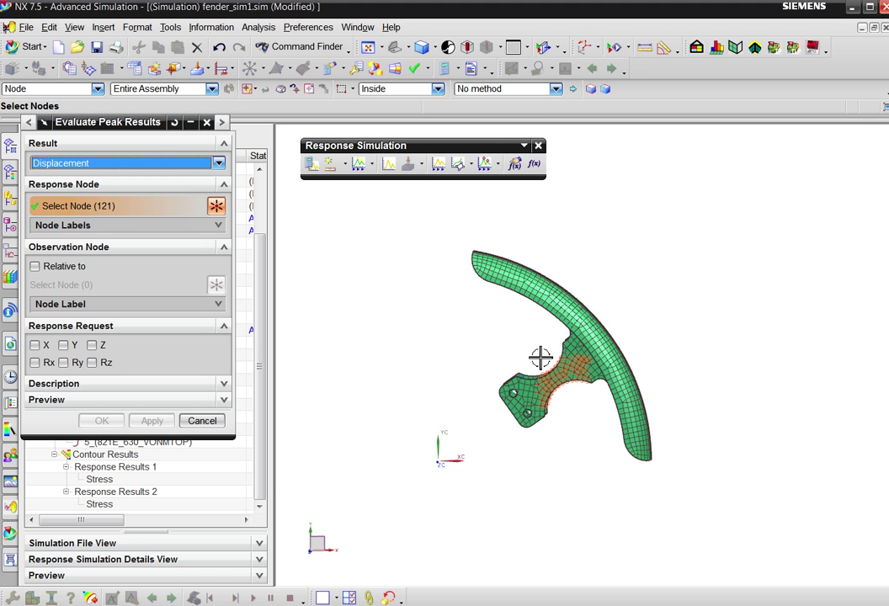
click(102, 163)
click(105, 200)
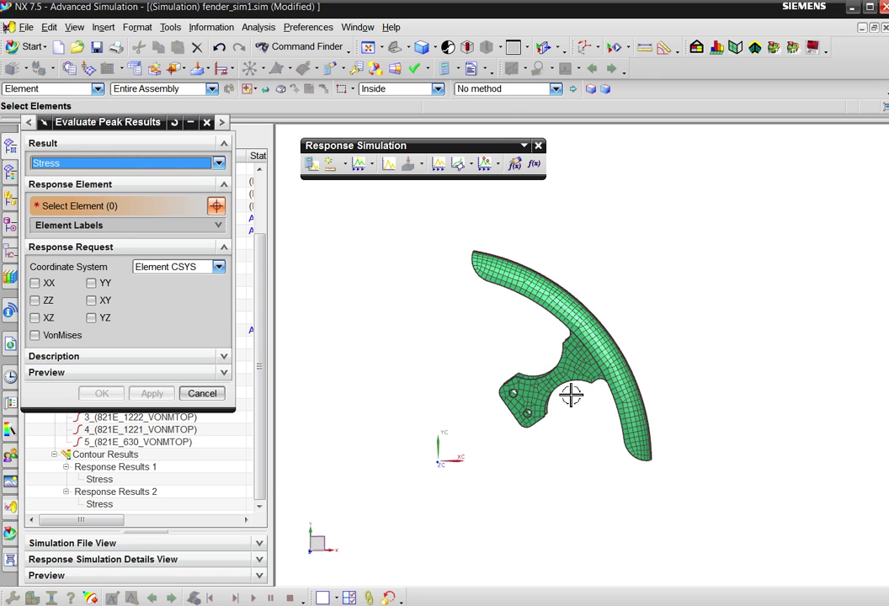
drag(587, 393, 532, 347)
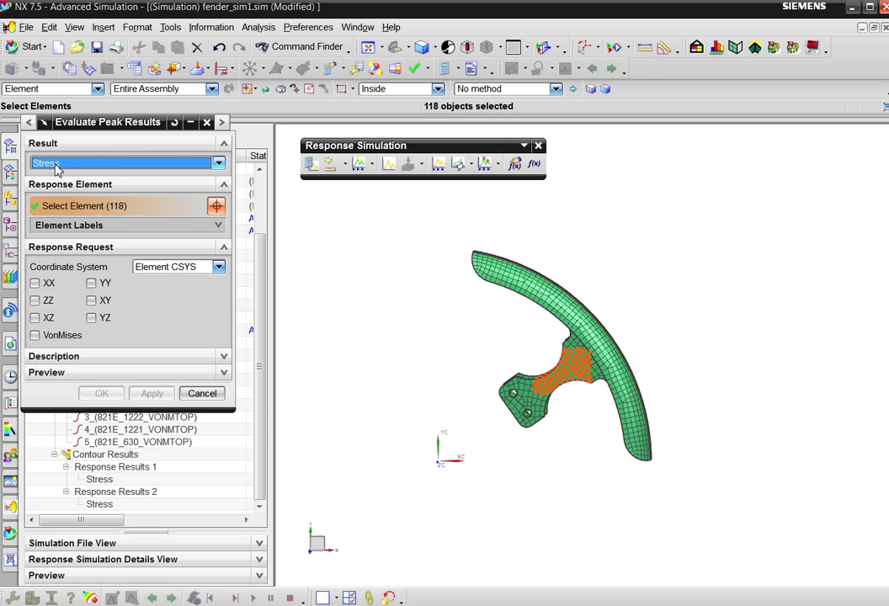
click(59, 335)
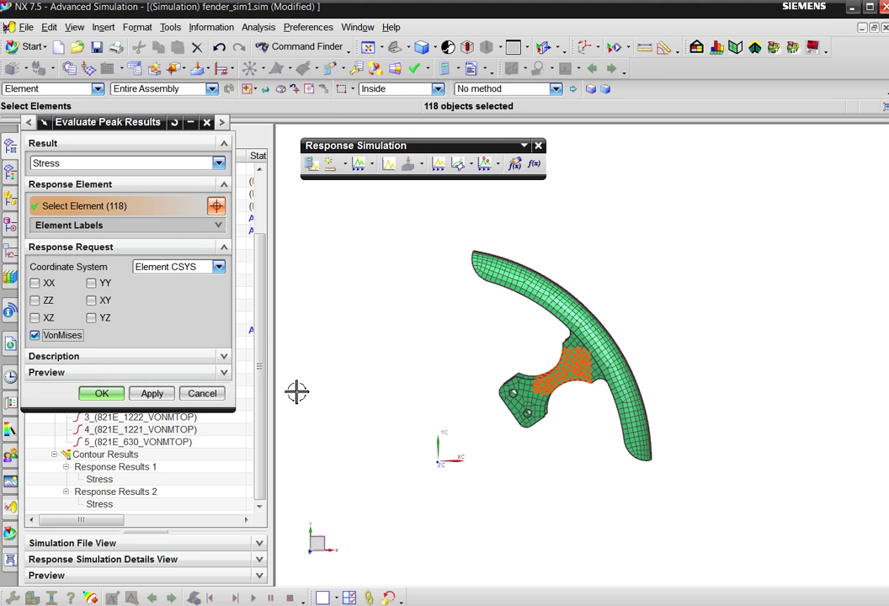
click(99, 395)
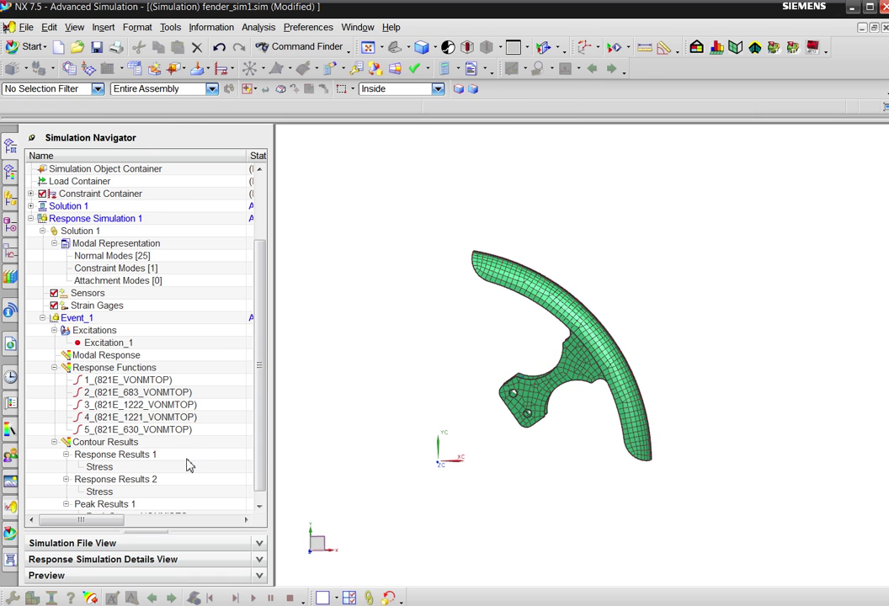
- Display the Peak Stress_VONMISES contour of Peak Results 1
scroll(188, 465, down, 1)
click(154, 505)
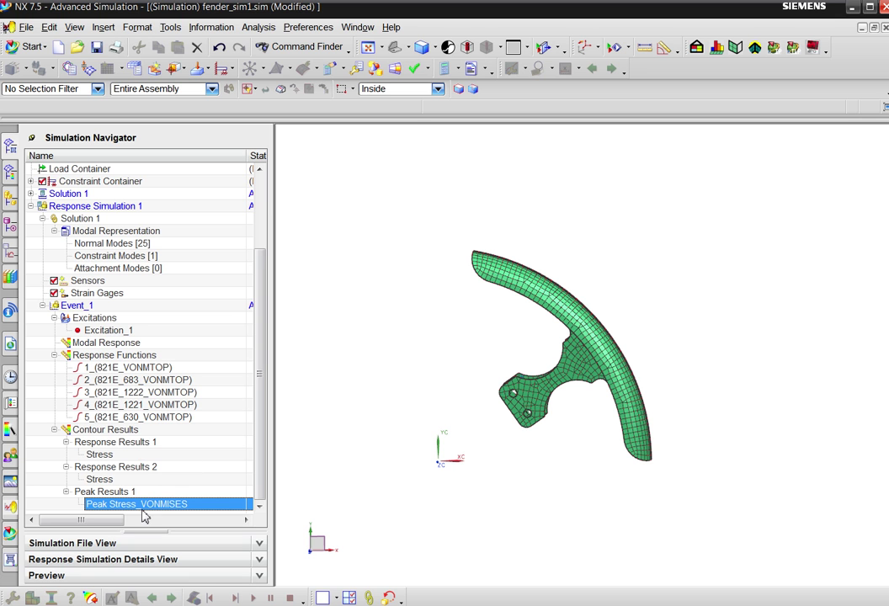
double_click(122, 505)
scroll(323, 351, up, 3)
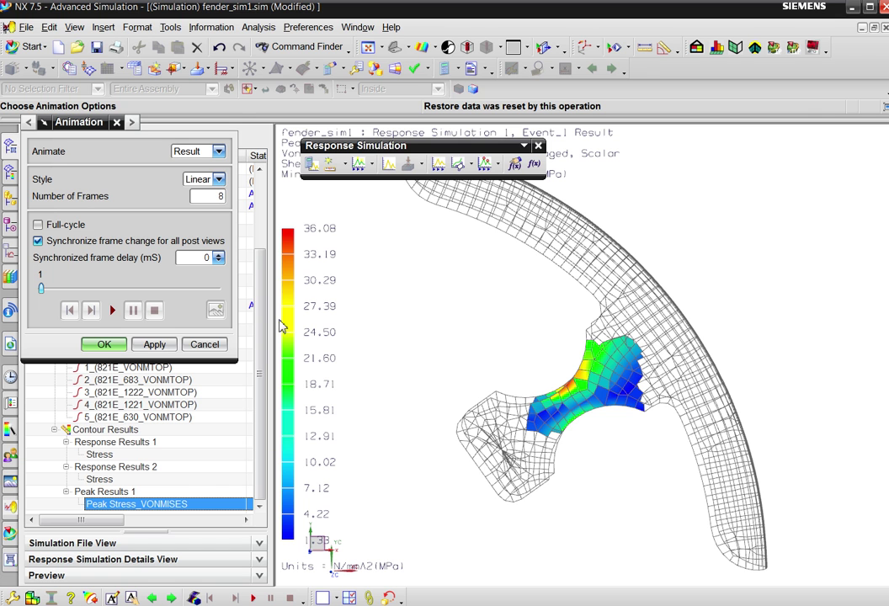
- Evaluate VonMises strength results based on Yield Safety for the elements of the mounting bracket and the fender's middle section
key(Escape)
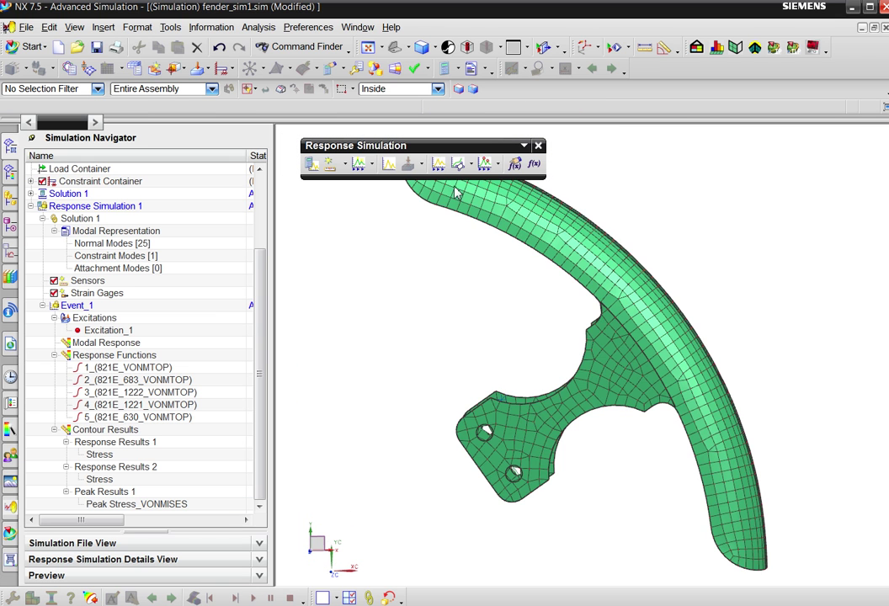
click(498, 165)
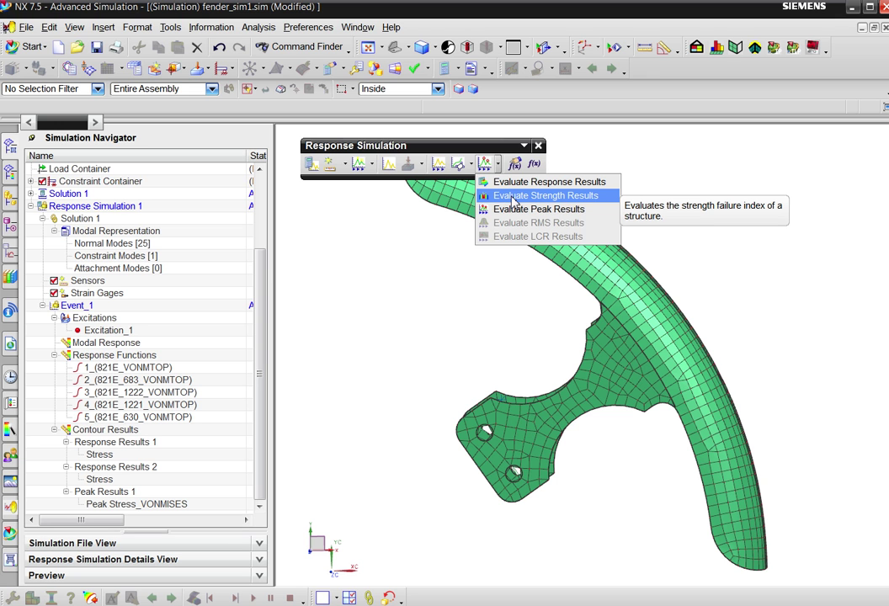
click(513, 198)
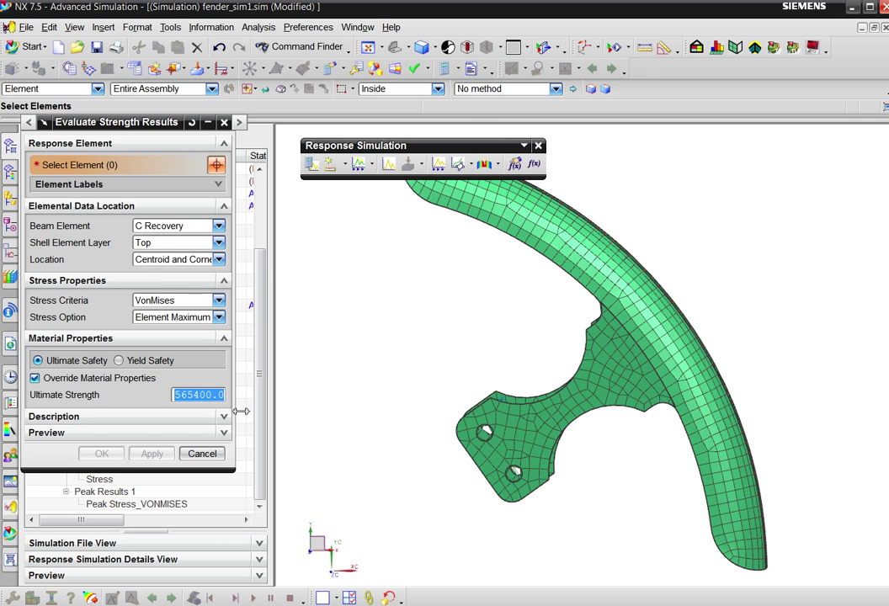
click(121, 360)
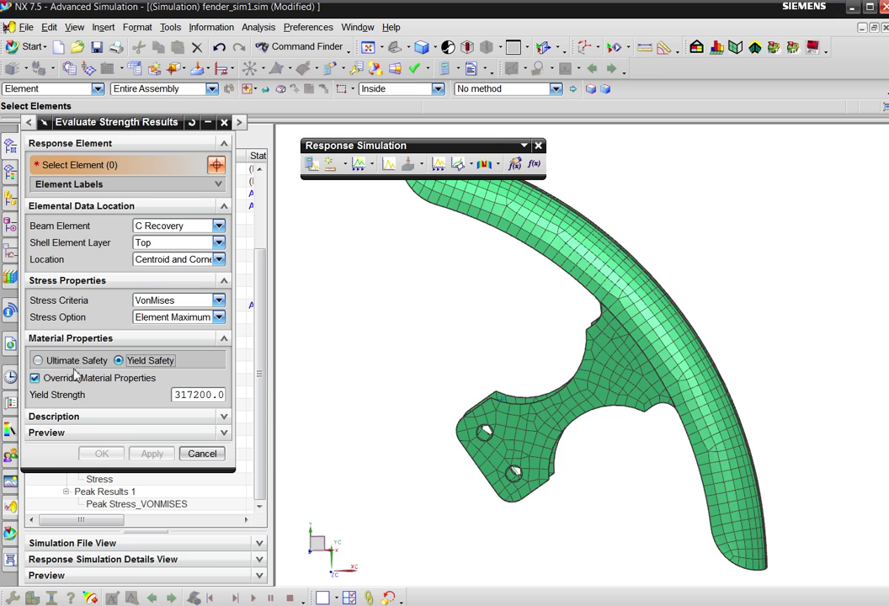
click(61, 361)
click(121, 360)
click(178, 395)
middle_drag(371, 251, 470, 364)
drag(744, 543, 482, 217)
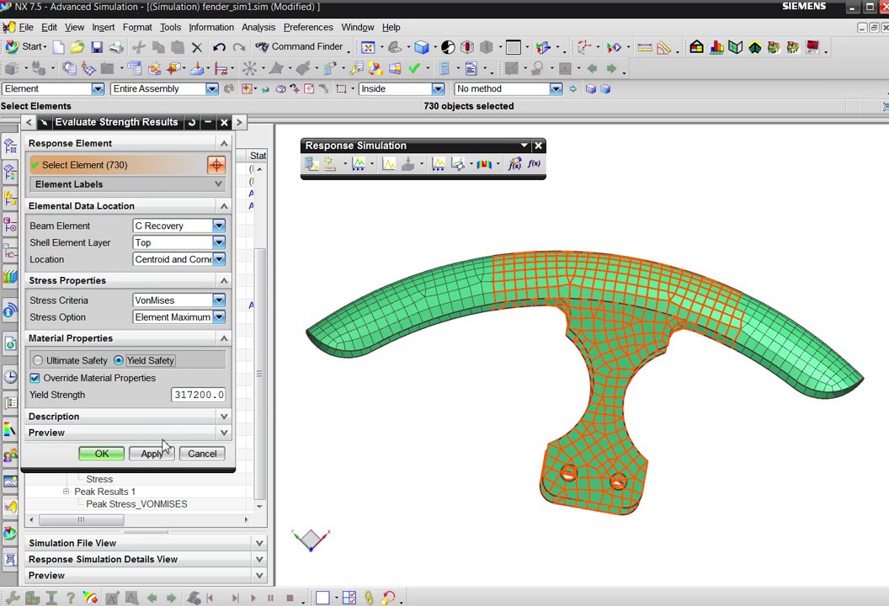
click(101, 454)
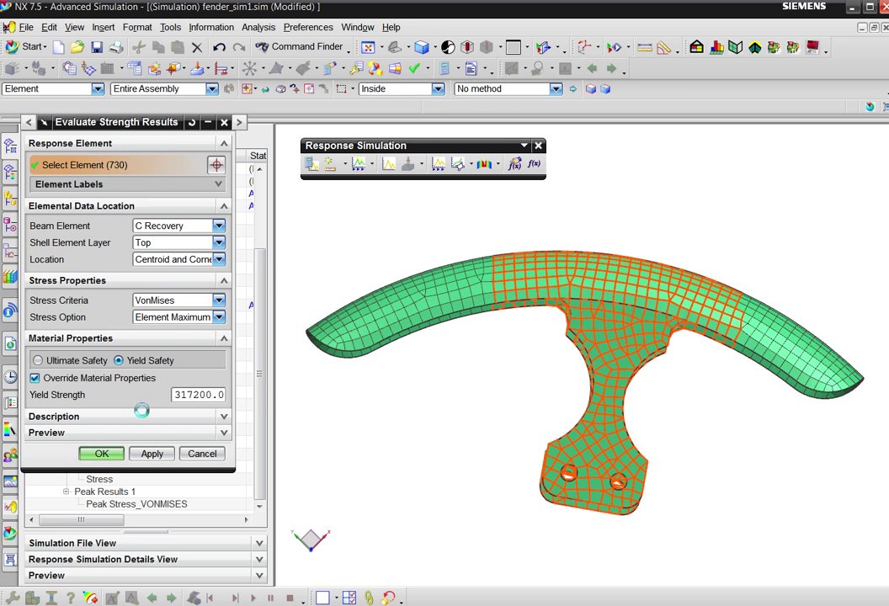